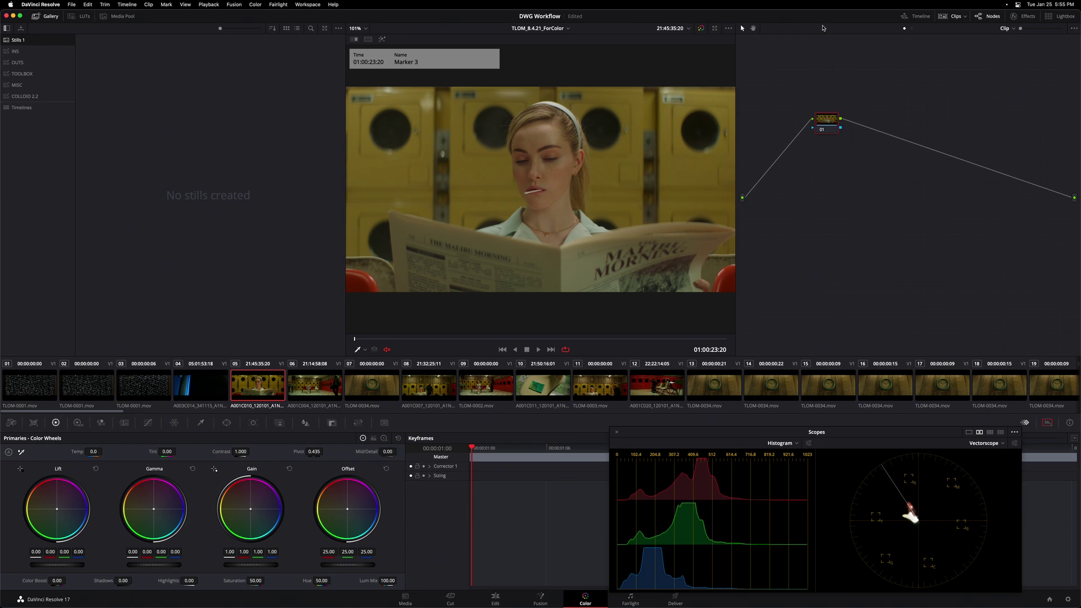
# - Inspect the project's colour management settings and close them without changes
pyautogui.click(72, 4)
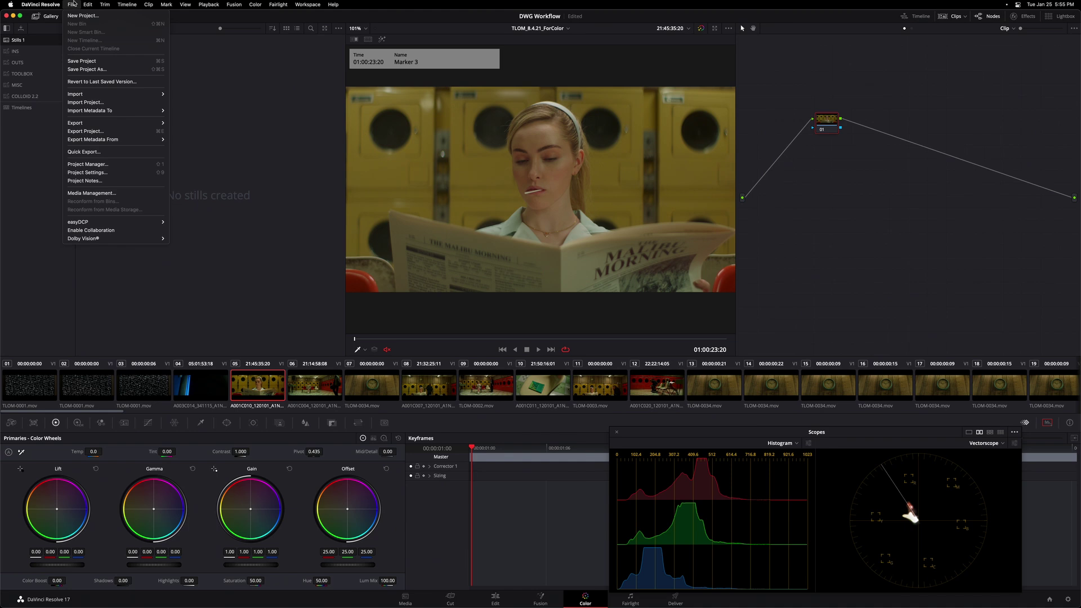
pyautogui.click(104, 172)
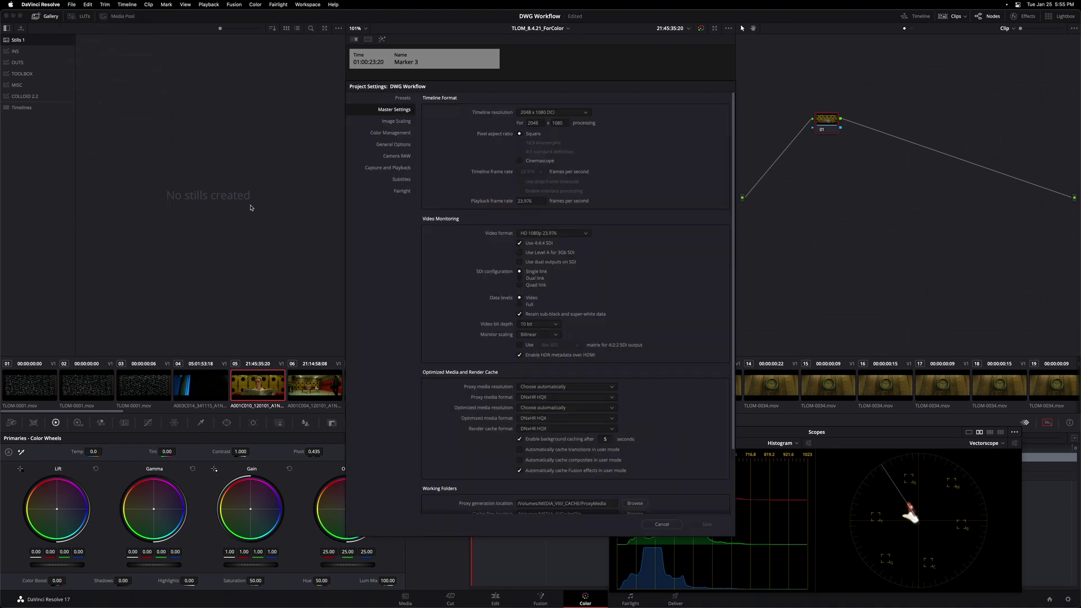
pyautogui.click(402, 134)
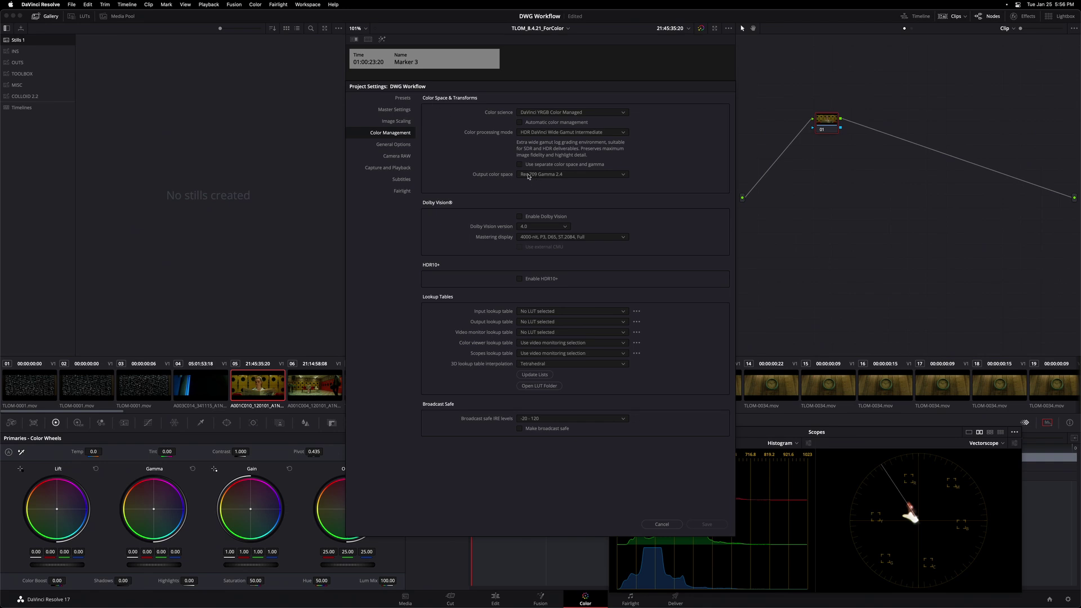
pyautogui.click(662, 523)
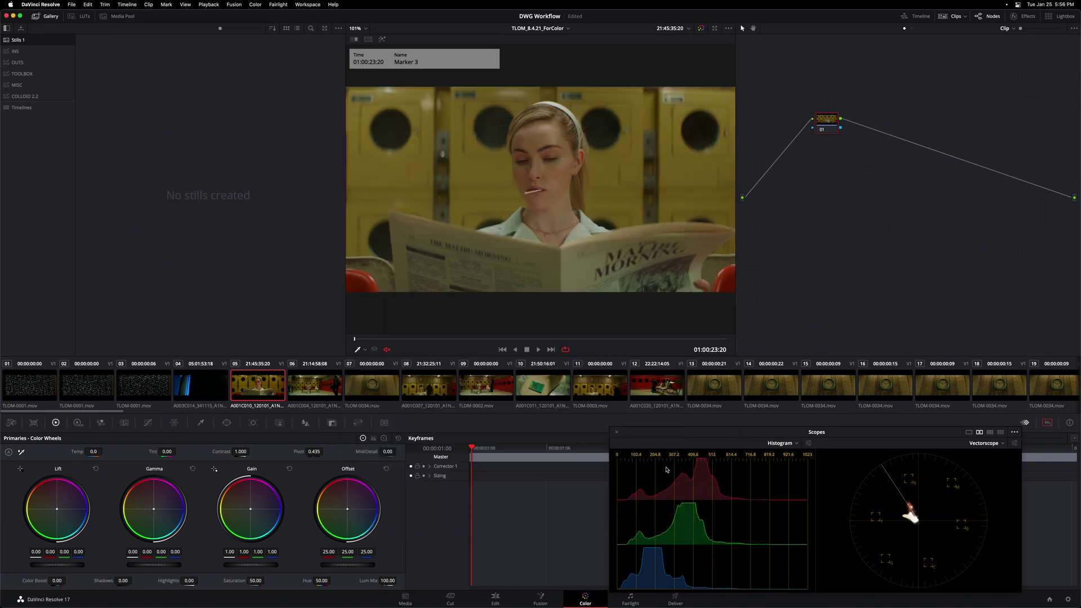
# - Bypass colour management on clip 05, then restore it
pyautogui.rightClick(260, 386)
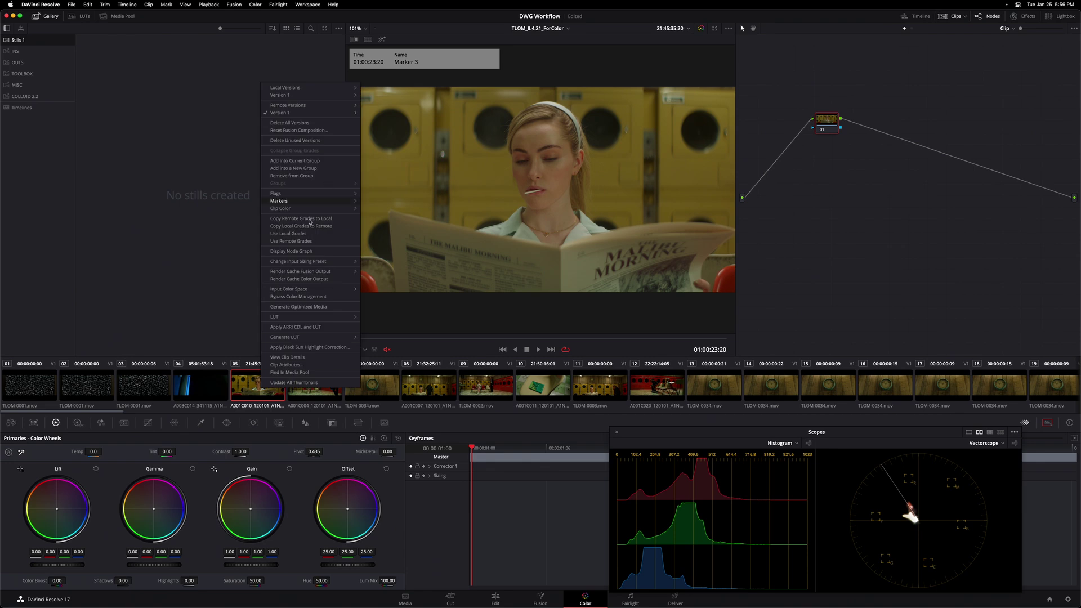
pyautogui.click(328, 297)
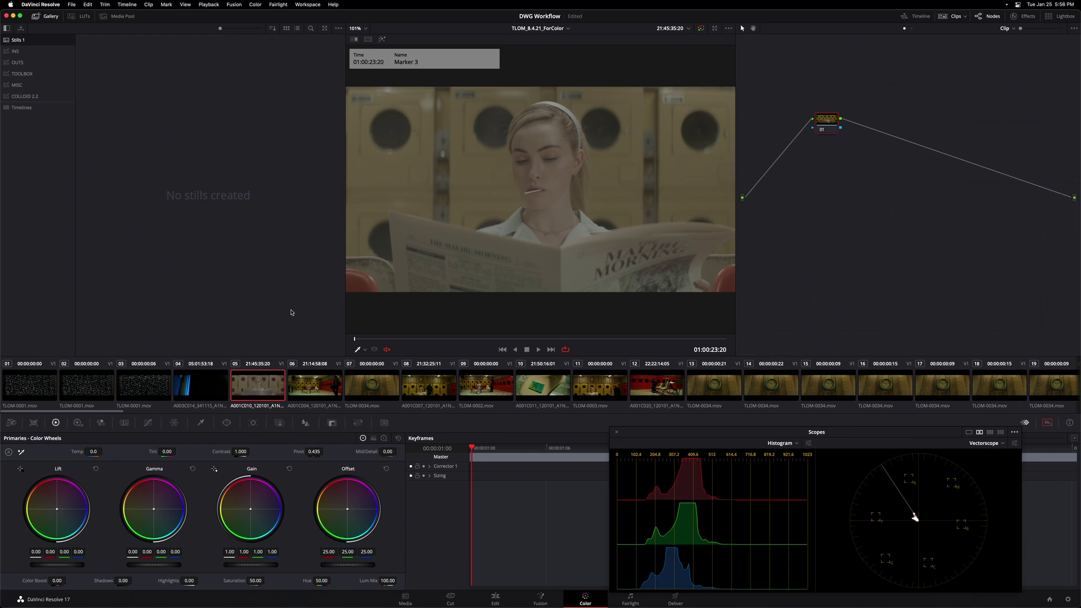
pyautogui.rightClick(265, 388)
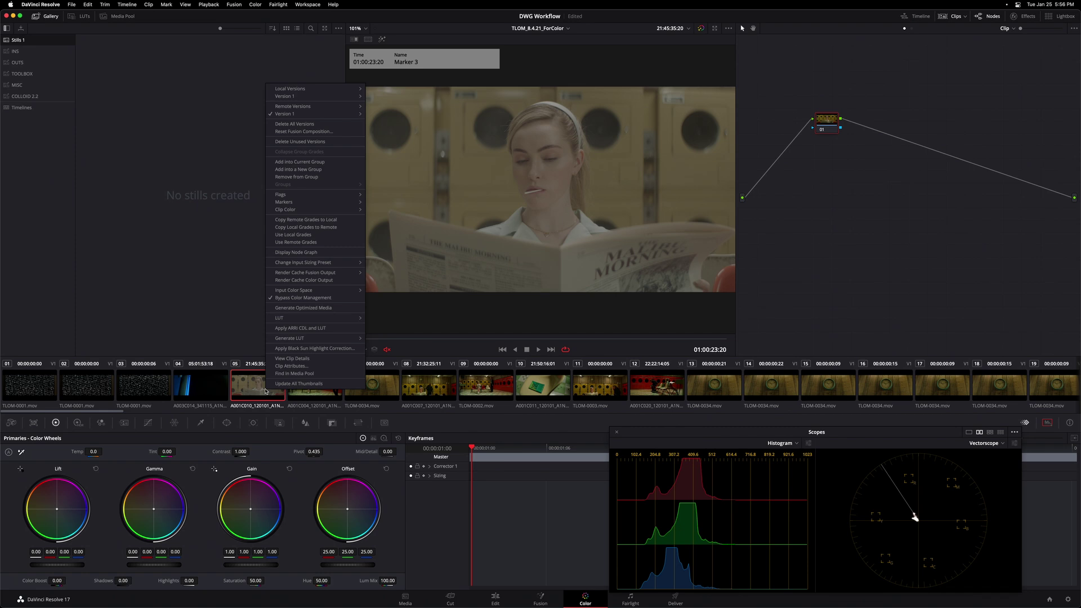
pyautogui.click(298, 298)
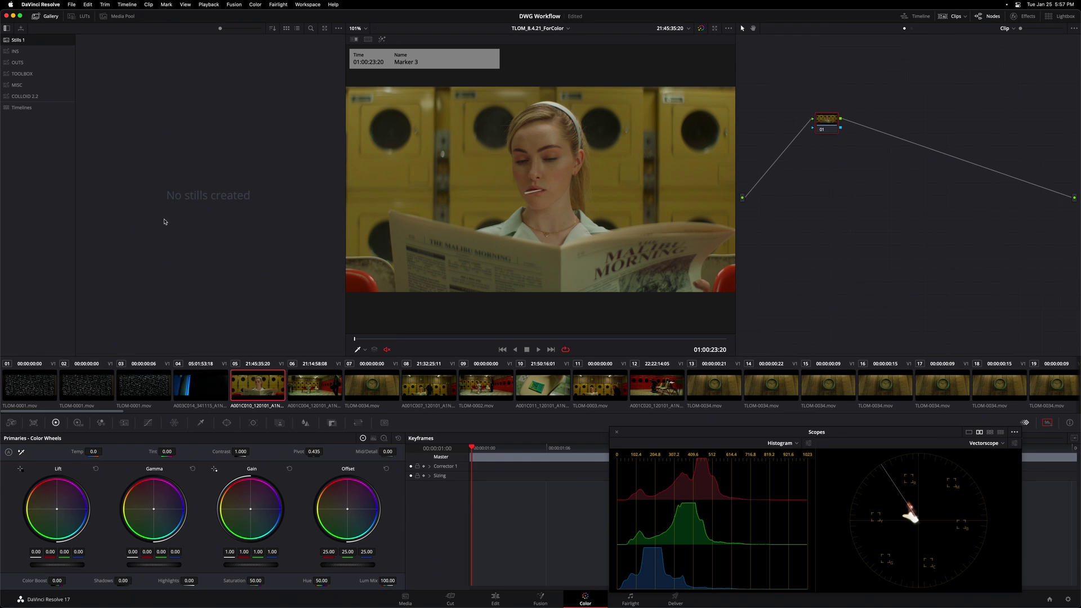
# - Step through clips 06, 07 and 08, back to 05, and forward again to clip 08
pyautogui.click(291, 389)
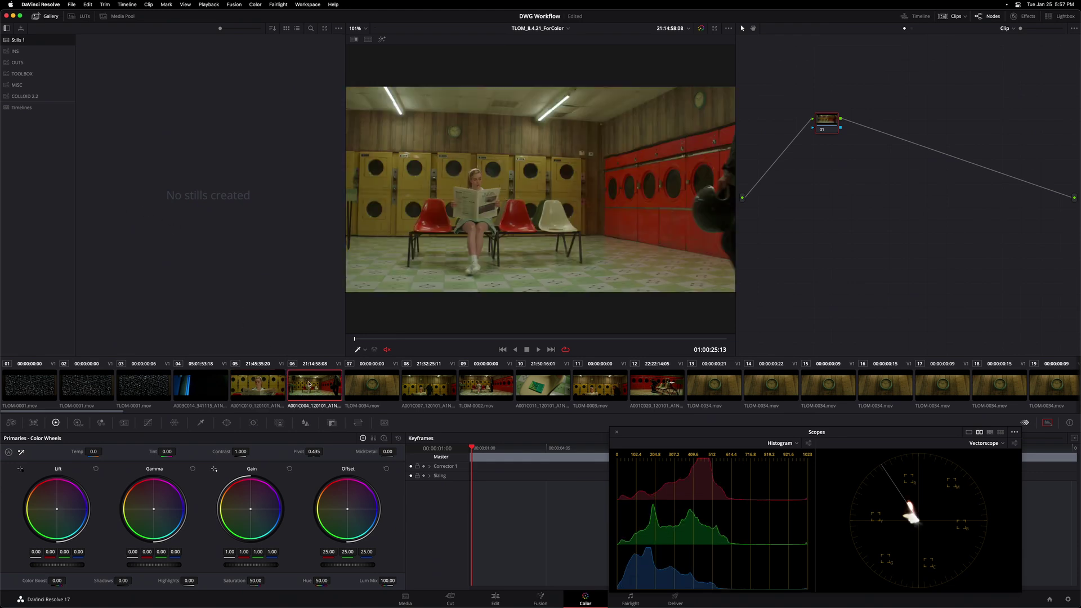
pyautogui.click(358, 392)
pyautogui.click(406, 391)
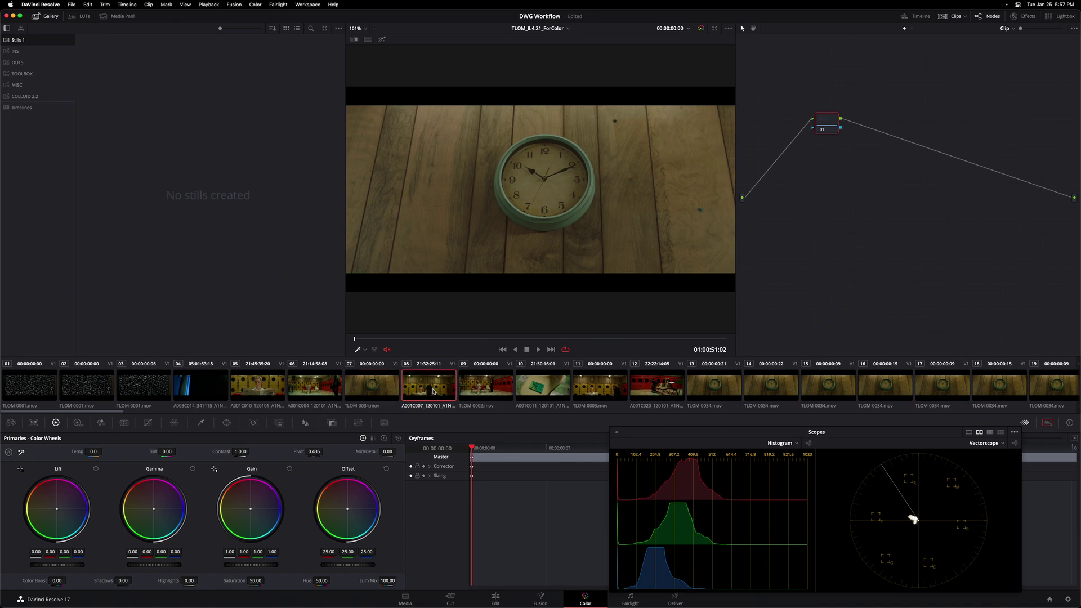
pyautogui.click(259, 376)
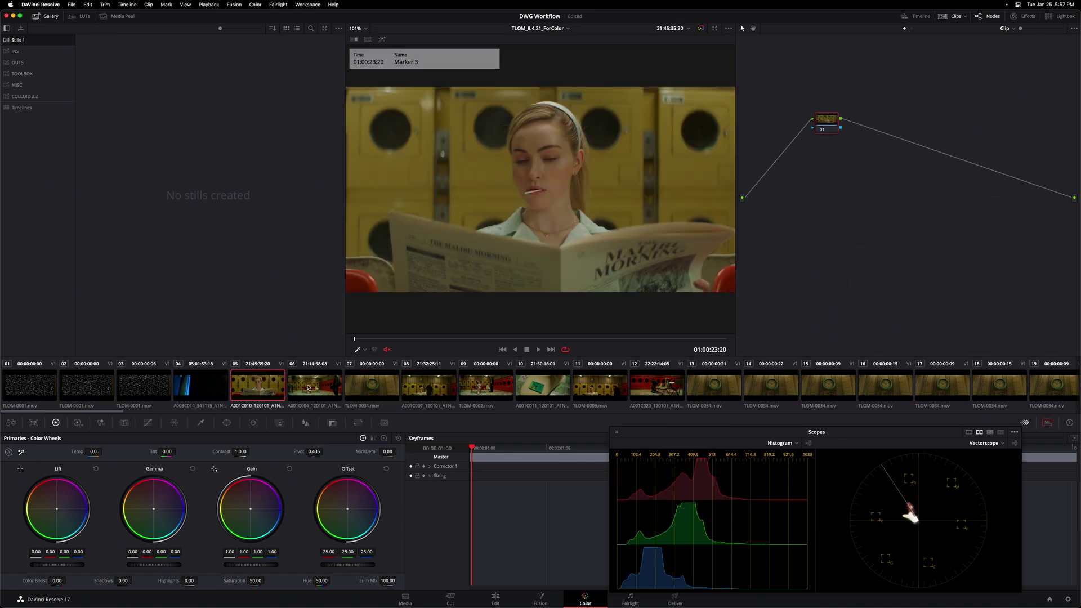
pyautogui.click(309, 387)
pyautogui.click(365, 388)
pyautogui.click(427, 387)
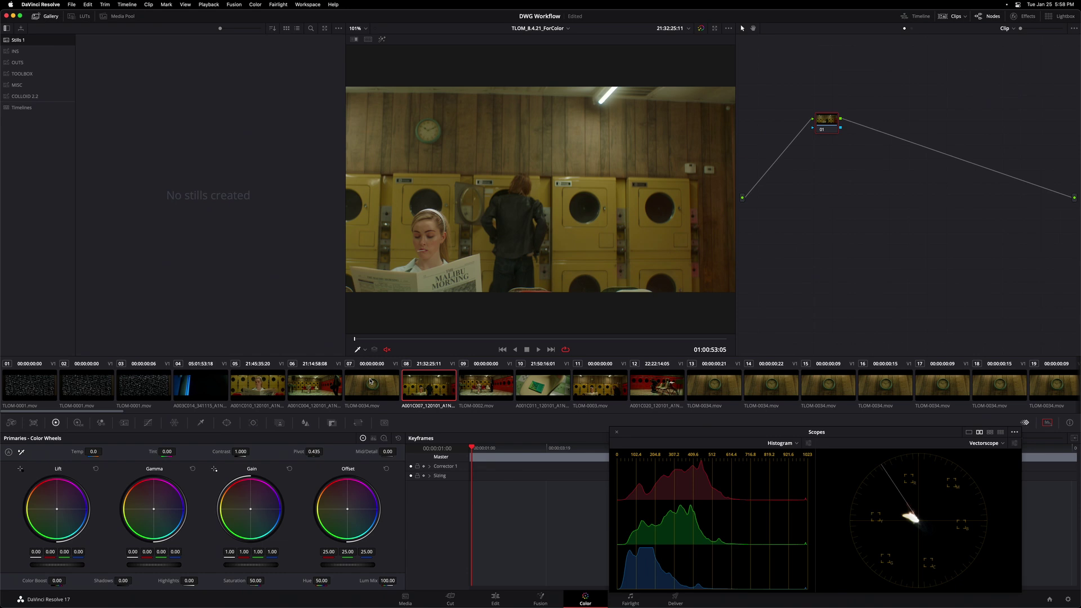
# - Select clip 05's newspaper shot and switch the node editor to Timeline mode
pyautogui.click(261, 387)
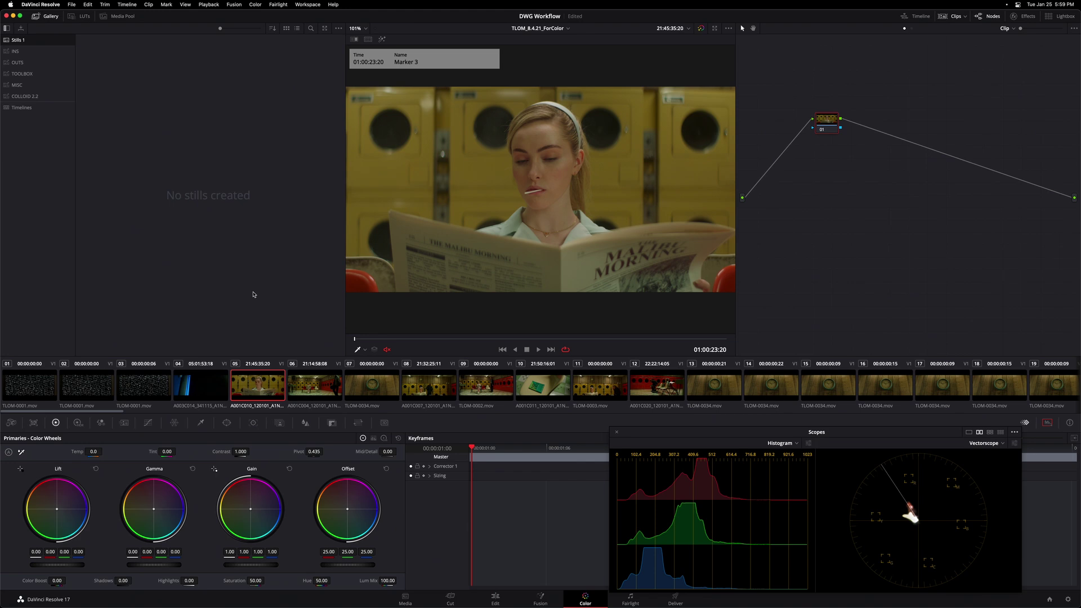
pyautogui.click(910, 29)
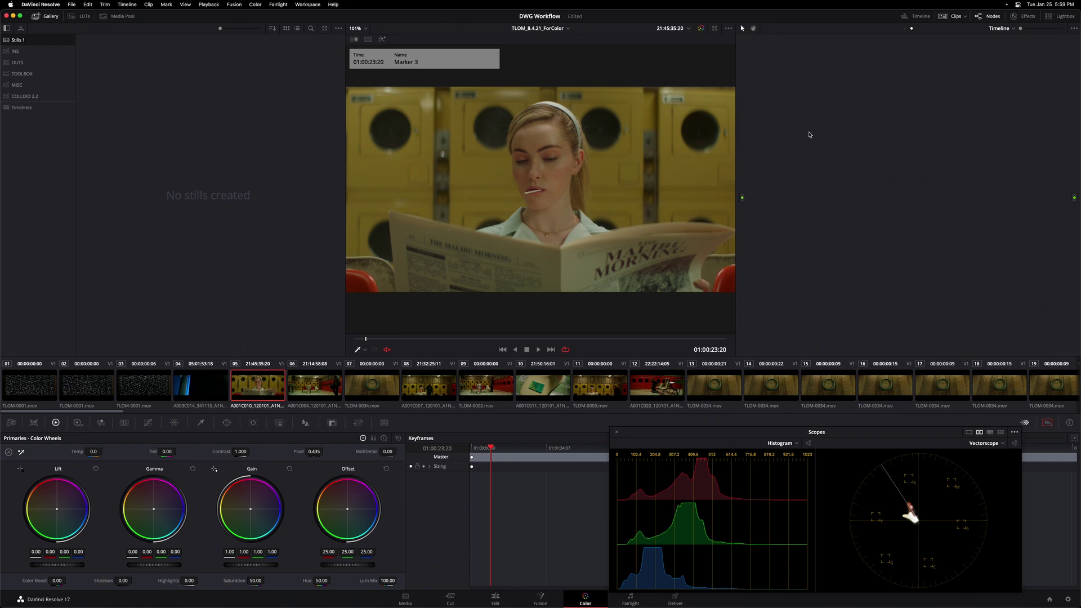
# - Add a timeline node with Offset lowered to 19.35 and check clips 06, 07 and 08
pyautogui.hotkey('alt', 's')
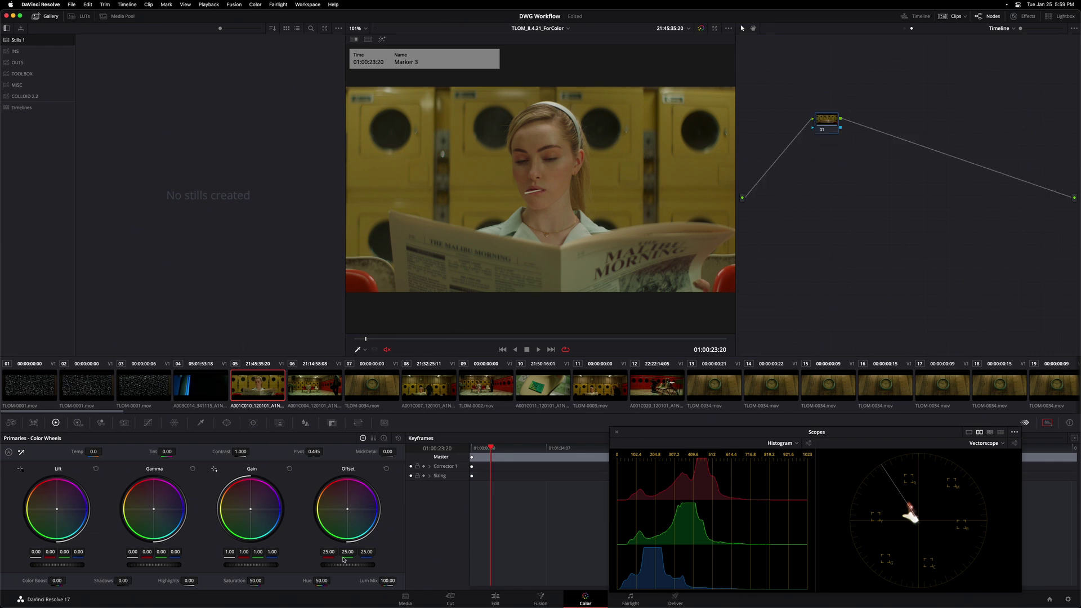
pyautogui.moveTo(350, 566); pyautogui.dragTo(289, 565)
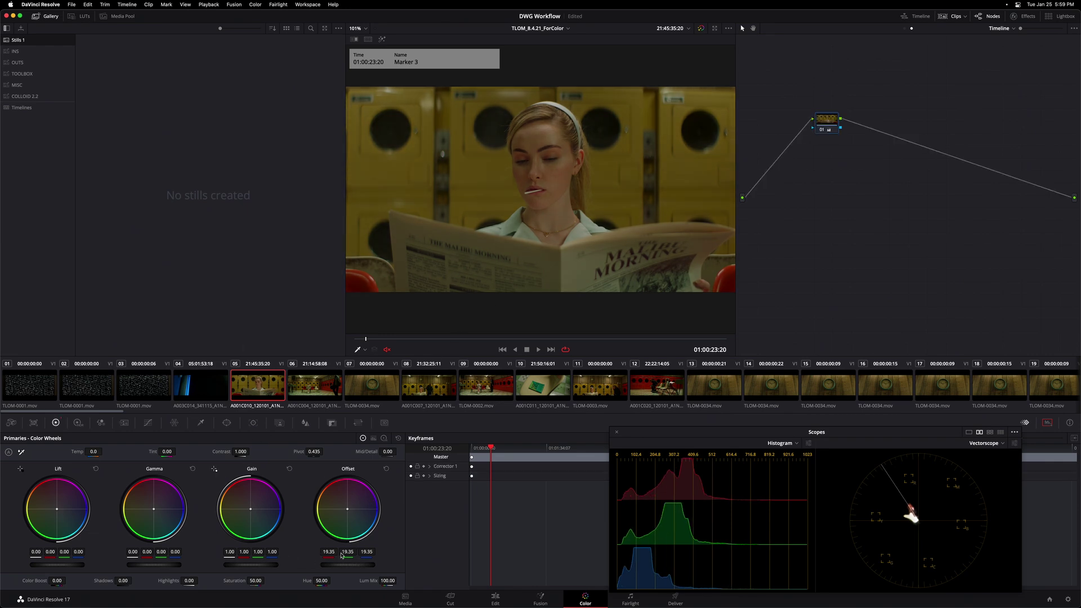
pyautogui.click(313, 388)
pyautogui.click(386, 388)
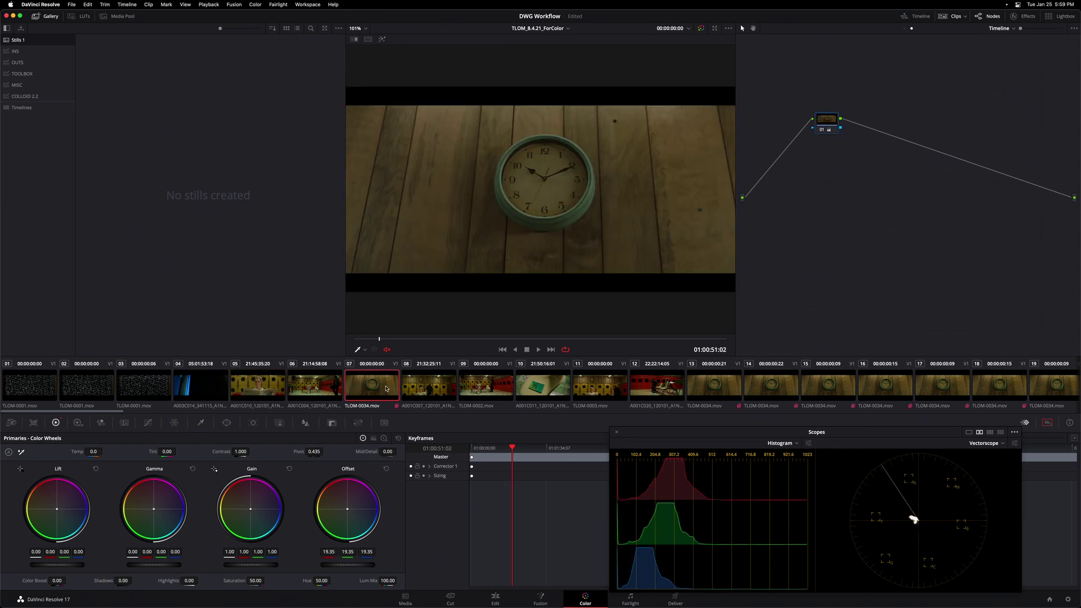
pyautogui.click(413, 389)
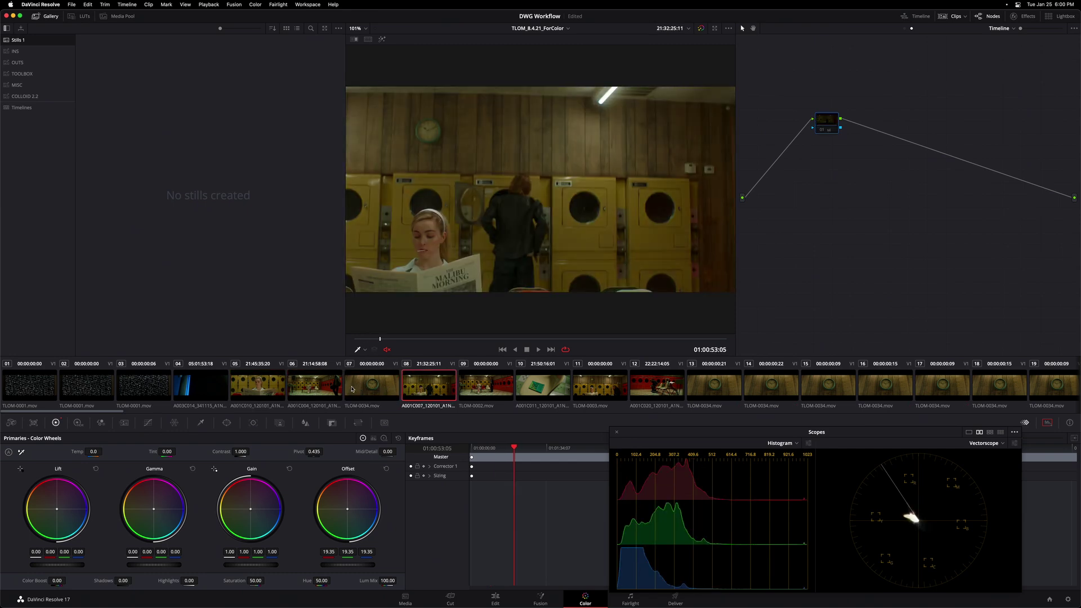
# - Step back through clips 07 and 06 to clip 05 and nudge node 01 in the graph
pyautogui.click(367, 388)
pyautogui.click(328, 390)
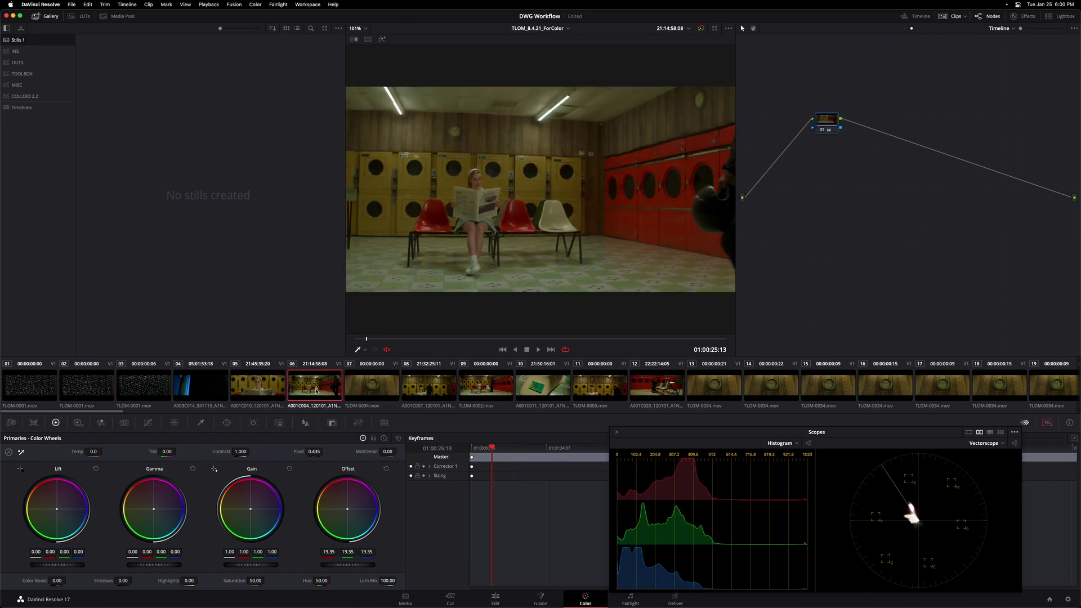
pyautogui.click(278, 389)
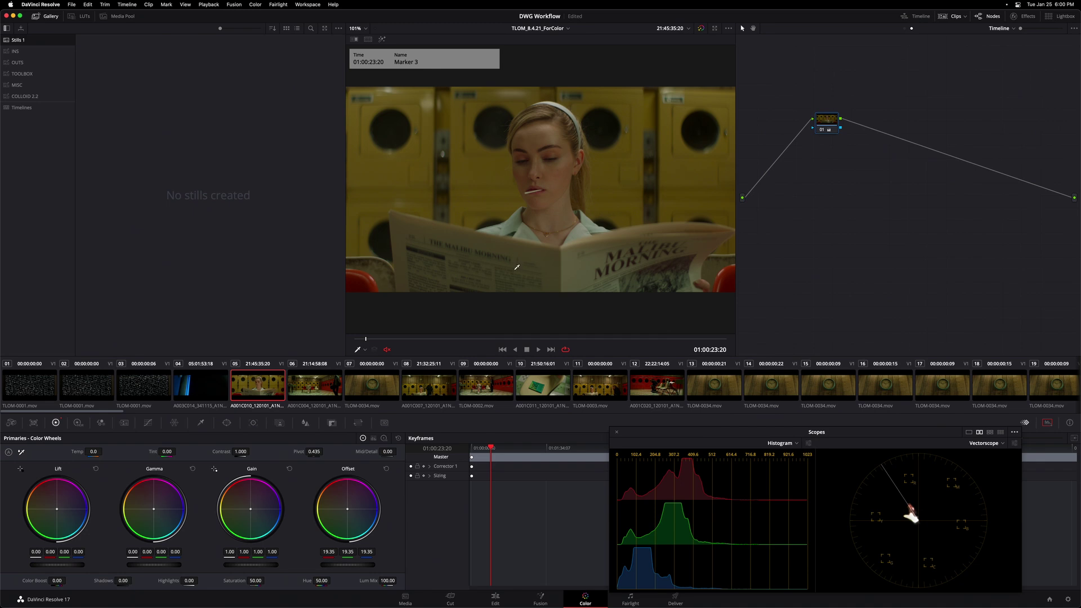
pyautogui.moveTo(829, 129); pyautogui.dragTo(833, 133)
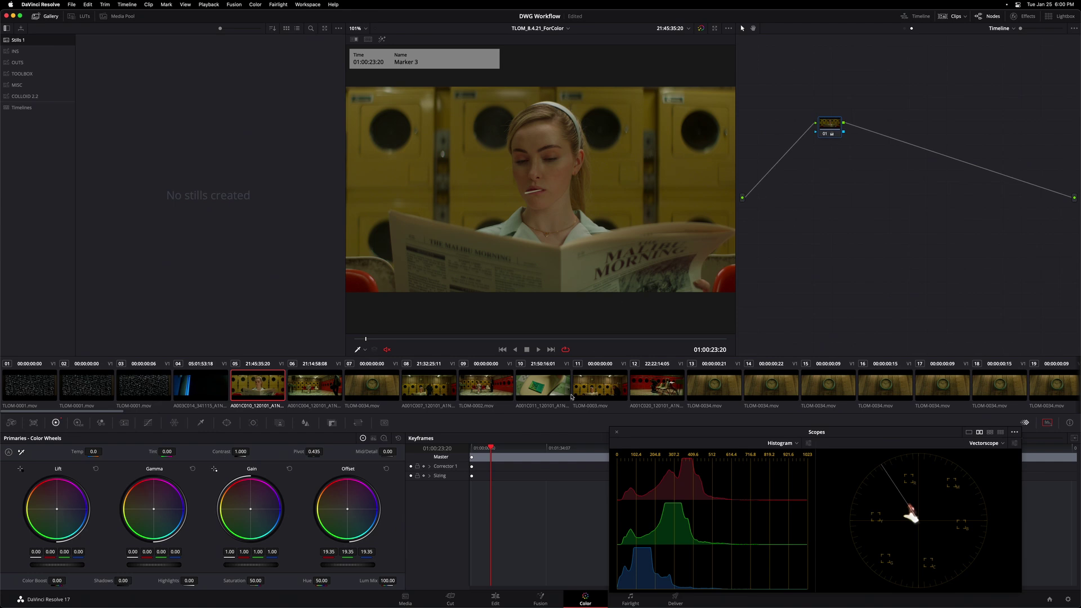
# - Reset the timeline grades from the node graph menu, then undo the reset
pyautogui.rightClick(844, 194)
pyautogui.click(851, 205)
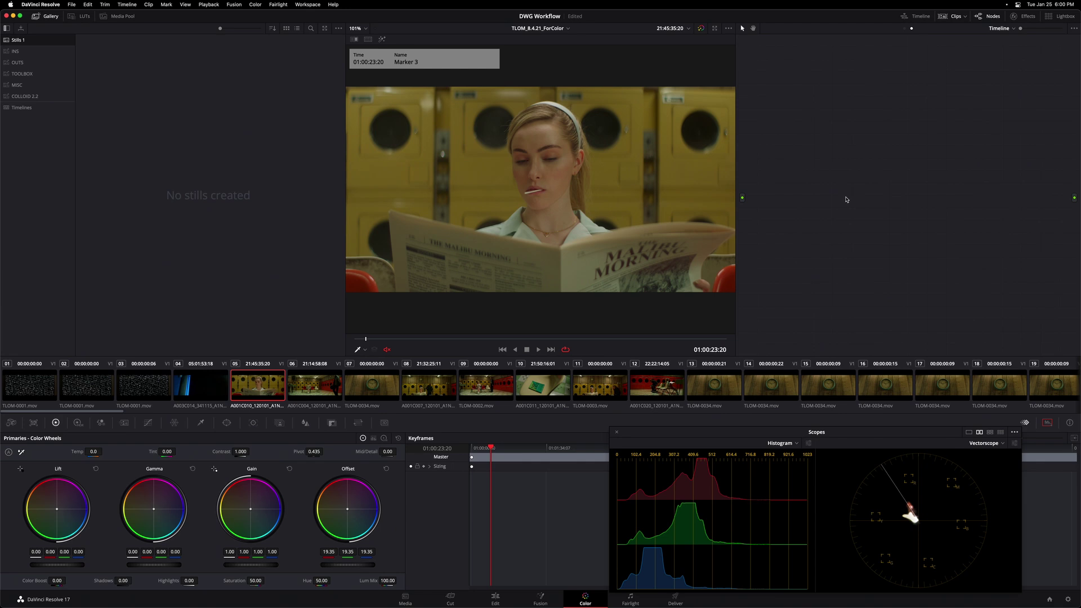
pyautogui.press('super+z')
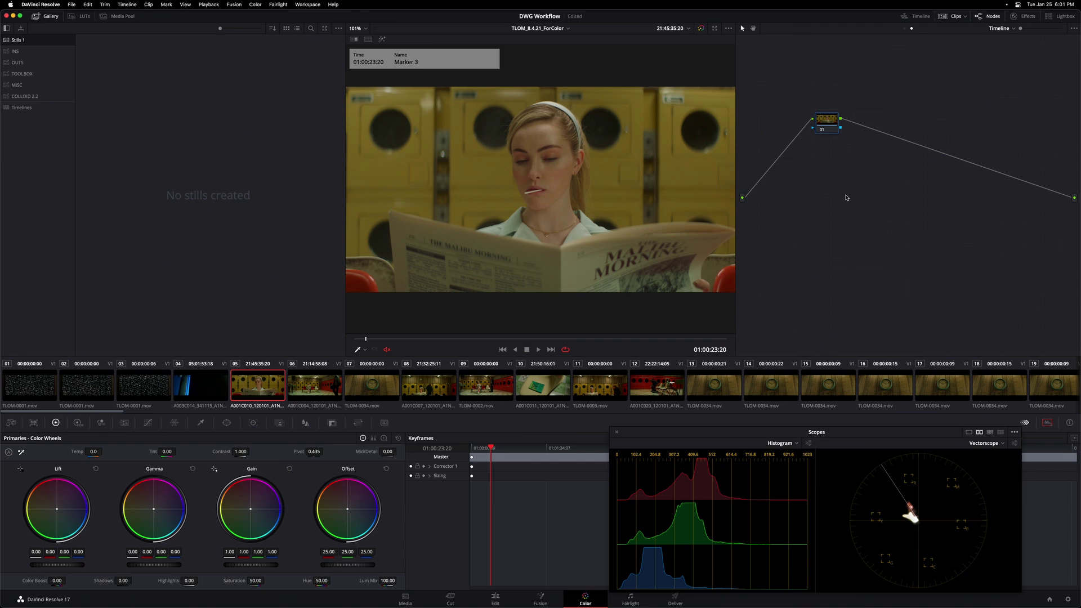
# - Apply the PFE folder's 2383_DWG_to_DWG LUT to timeline node 01
pyautogui.click(83, 16)
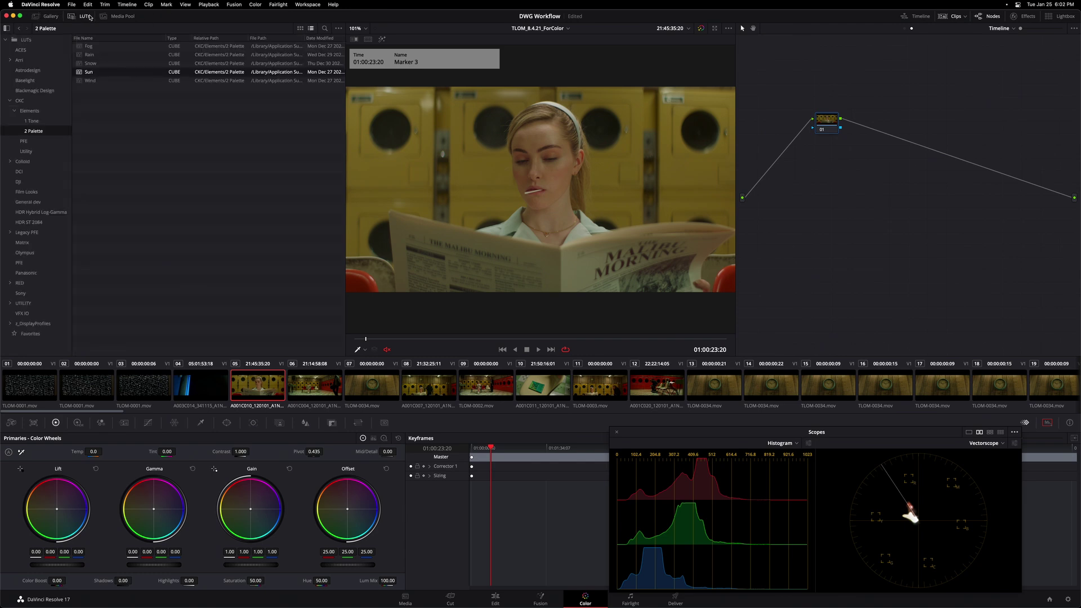
pyautogui.click(25, 101)
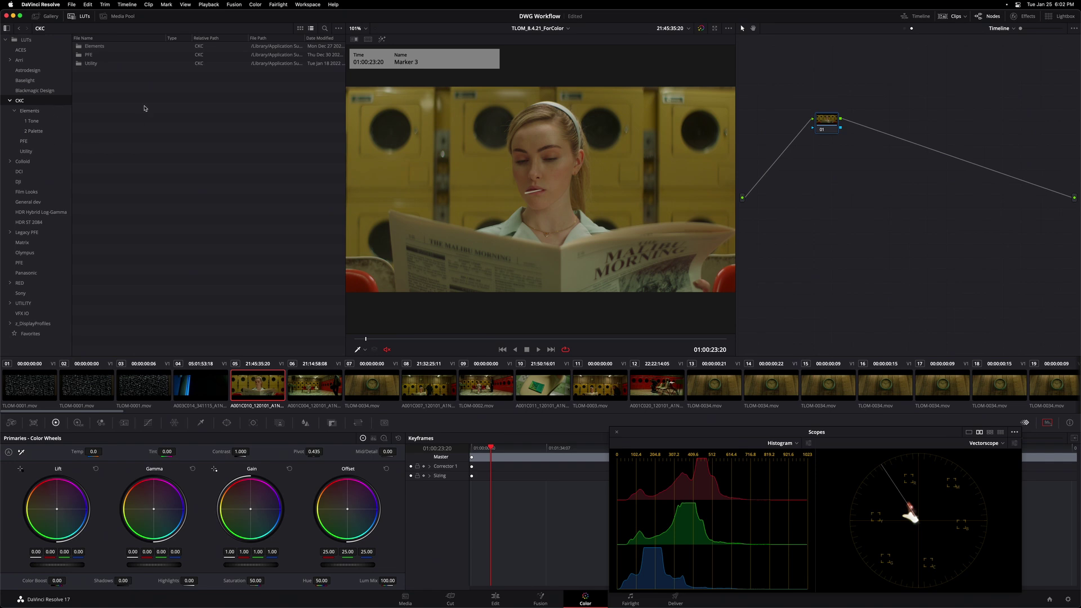
pyautogui.click(49, 142)
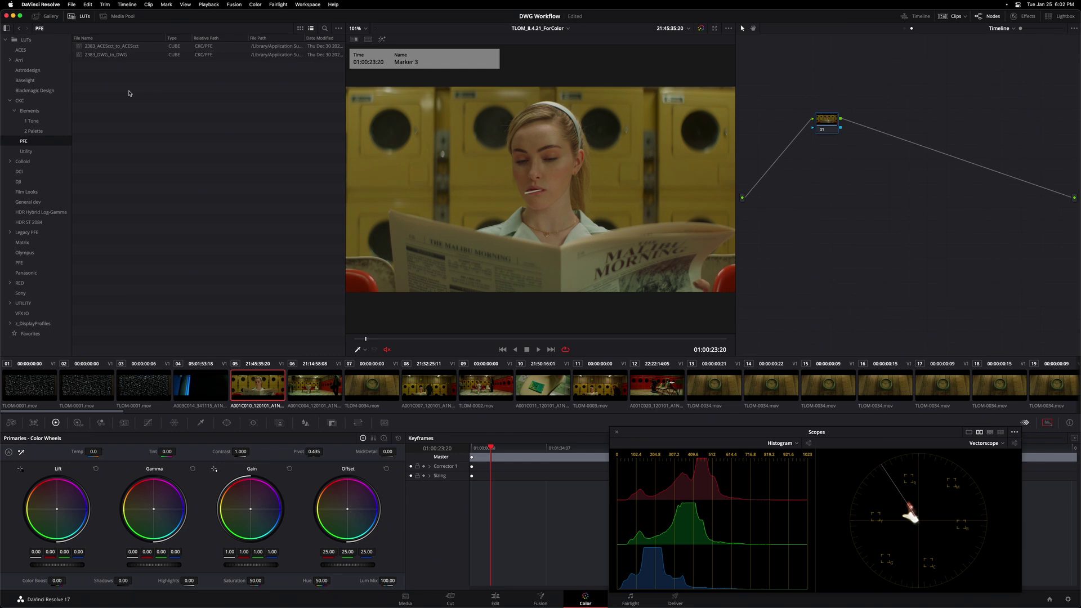
pyautogui.click(104, 55)
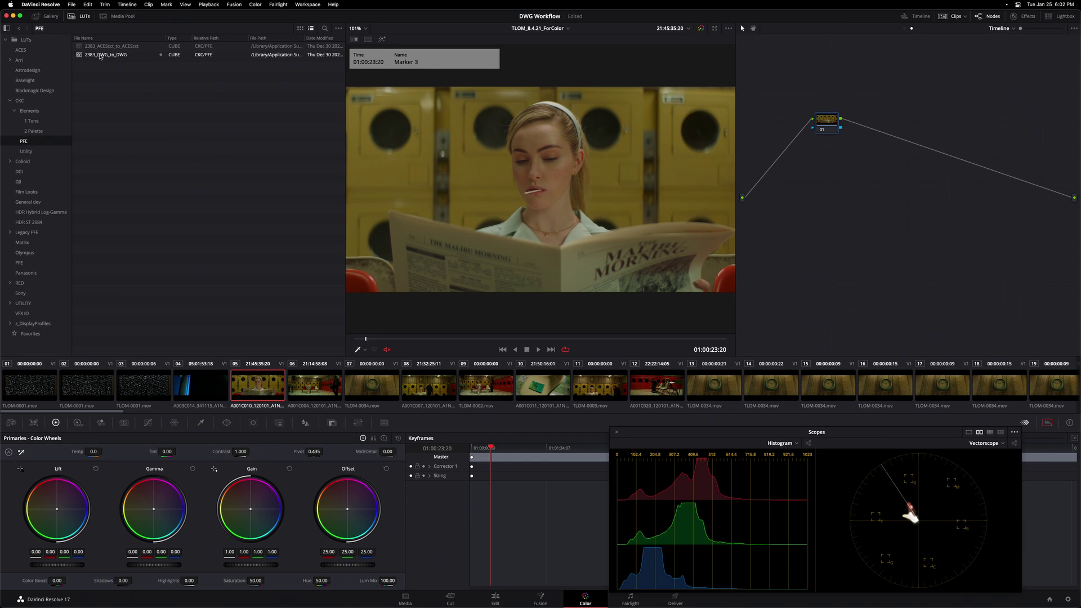
pyautogui.moveTo(104, 54); pyautogui.dragTo(826, 121)
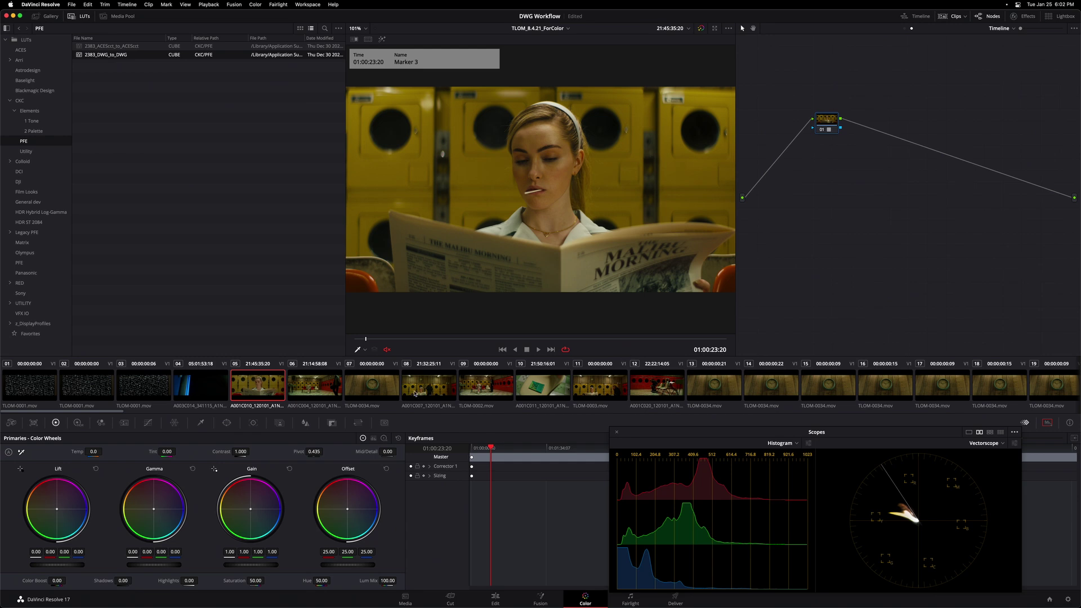
# - Review clips 08, 09, 11, 12 and 13, then scroll the strip on to clip 44
pyautogui.click(434, 387)
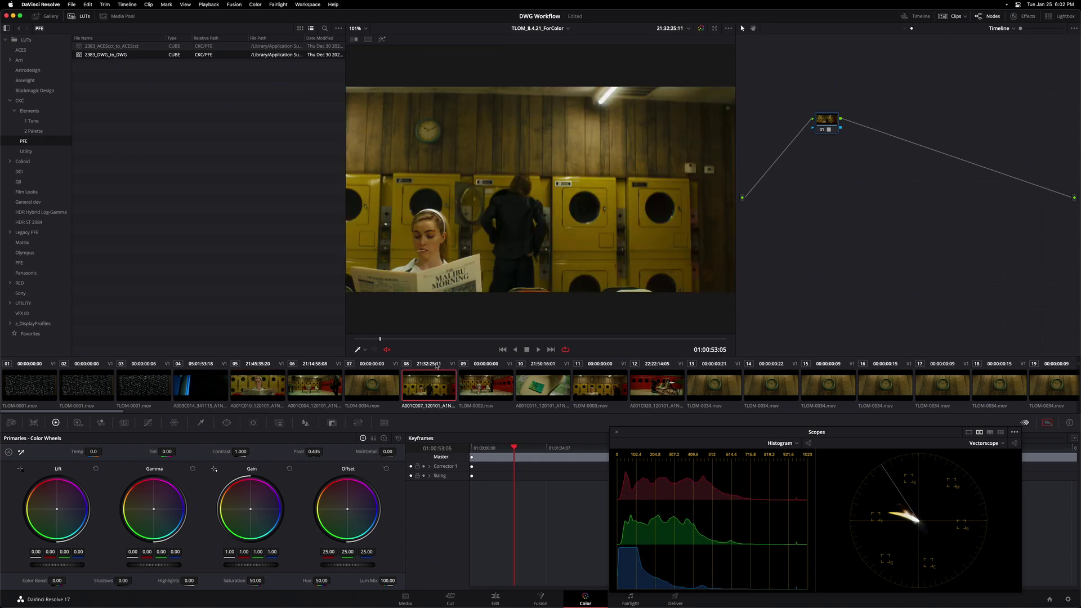
pyautogui.click(484, 391)
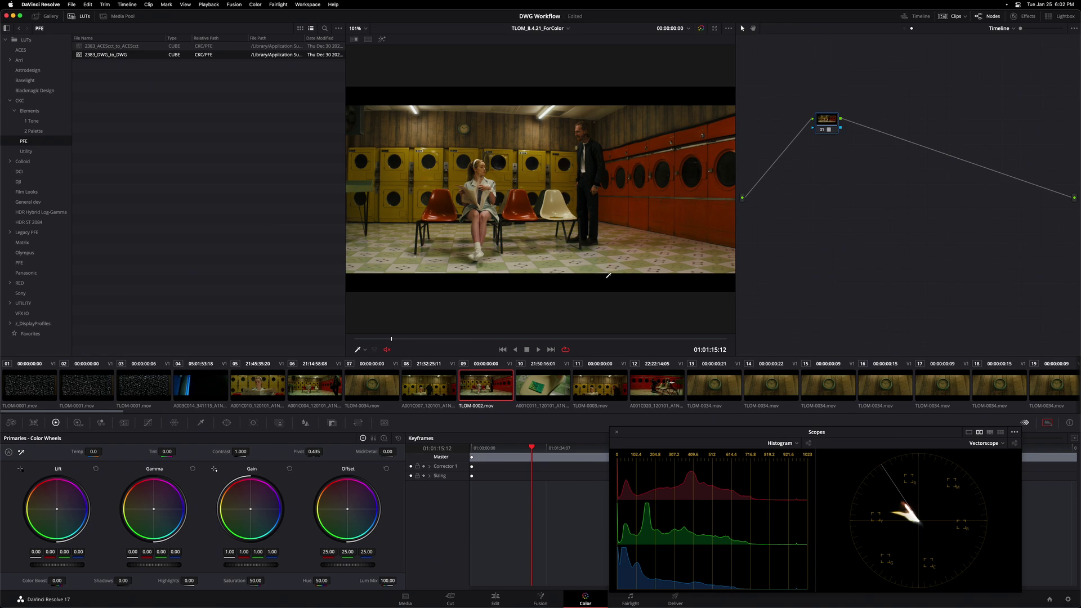
pyautogui.click(608, 390)
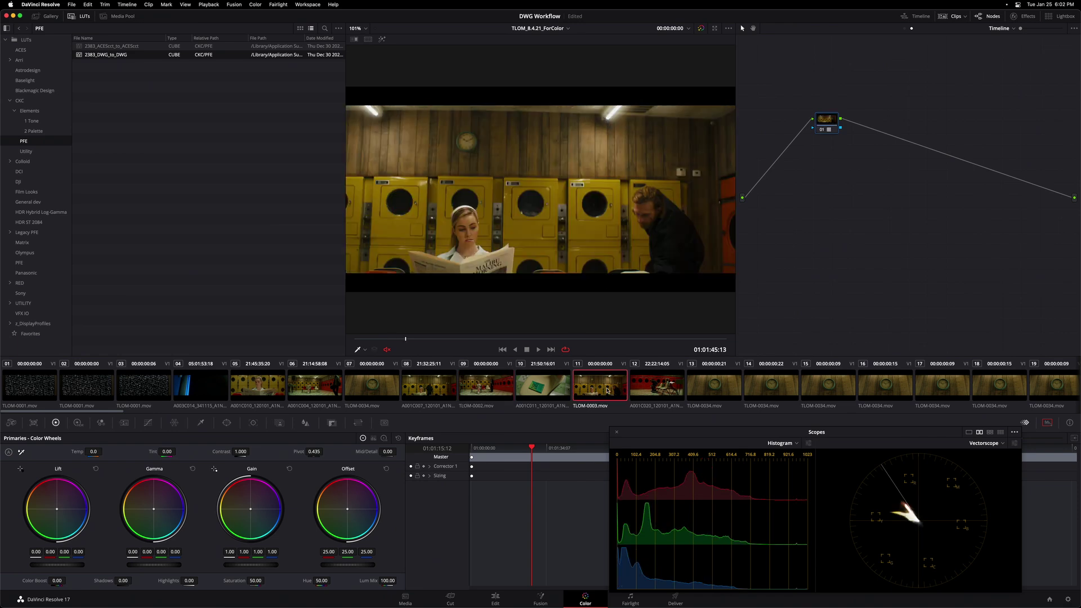
pyautogui.click(661, 388)
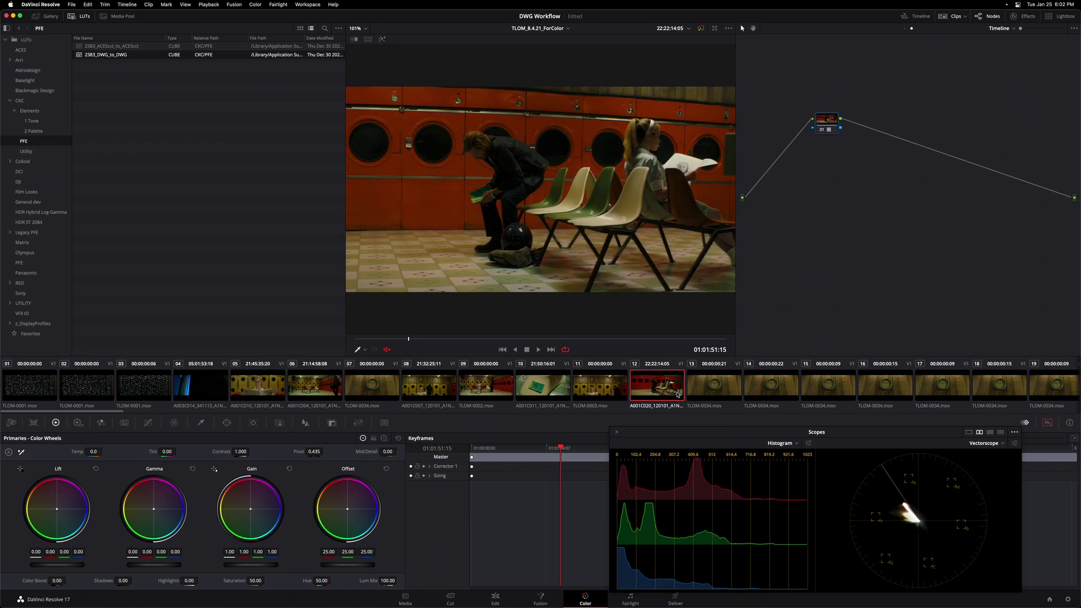
pyautogui.click(708, 391)
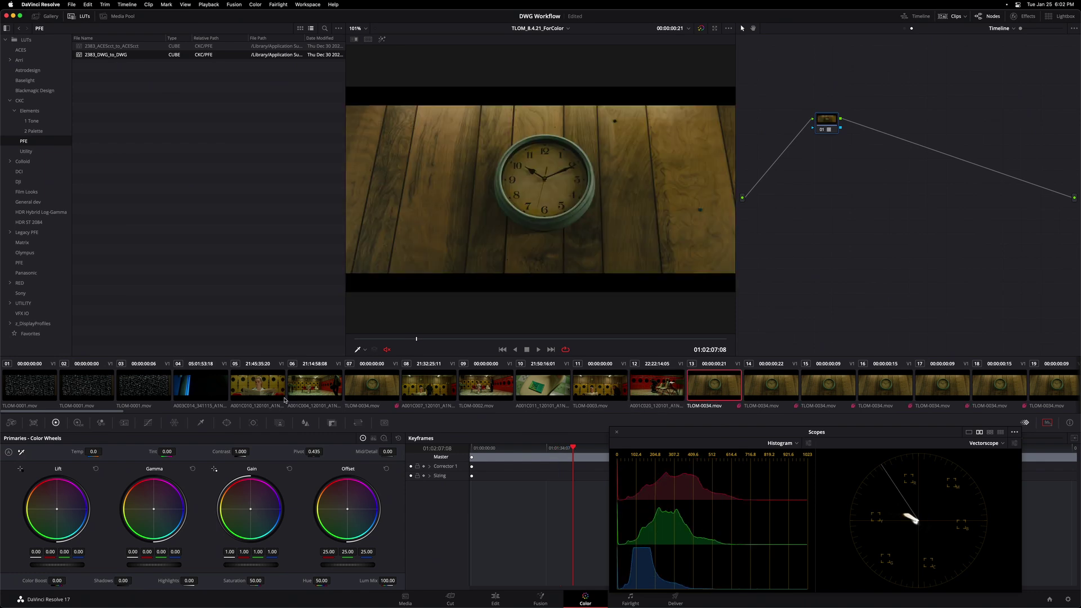
pyautogui.moveTo(109, 411); pyautogui.dragTo(187, 410)
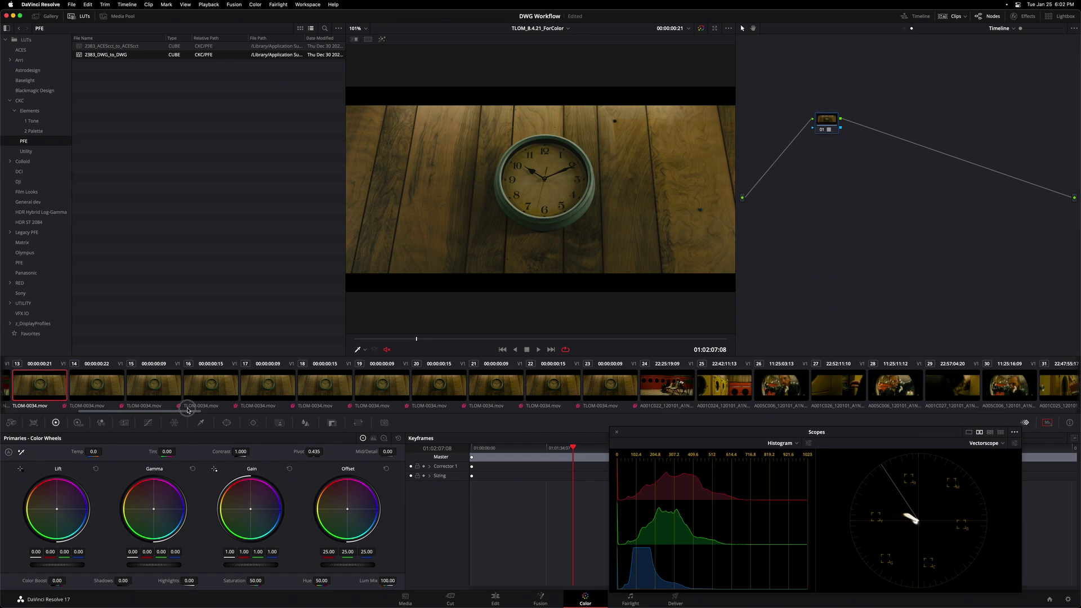
pyautogui.hscroll(10, 819, 374)
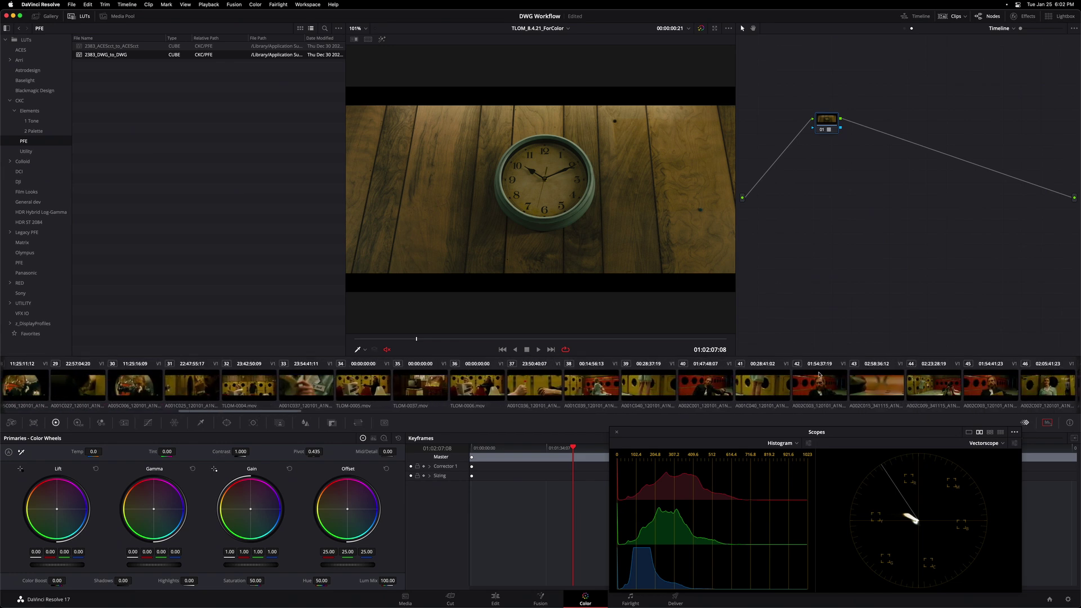
pyautogui.click(926, 380)
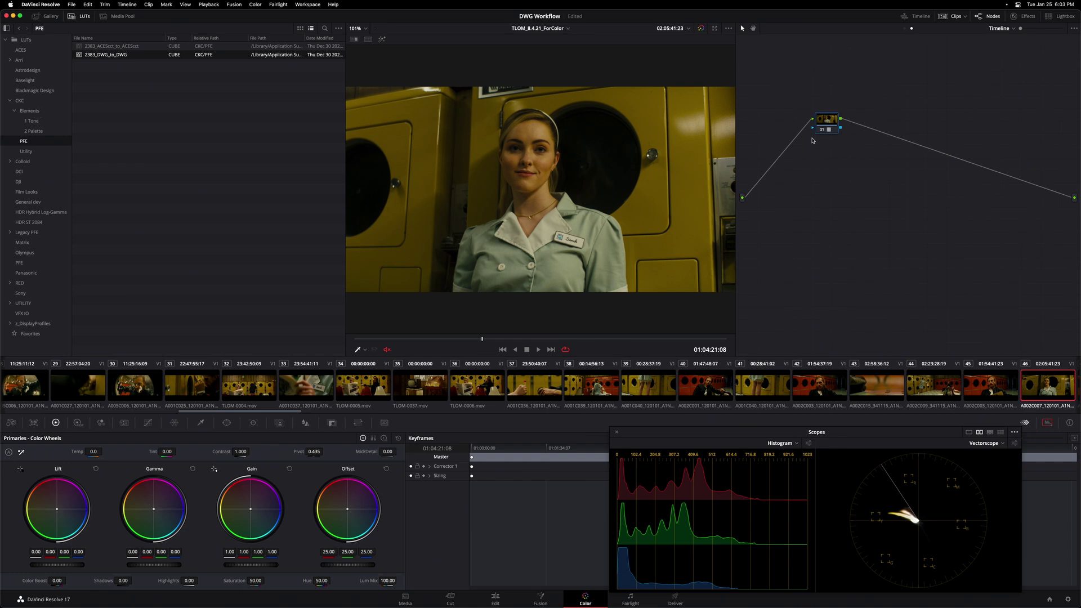
# - Remove node 01's LUT and apply the 1 Tone Autumn LUT to it instead
pyautogui.rightClick(821, 173)
pyautogui.click(828, 174)
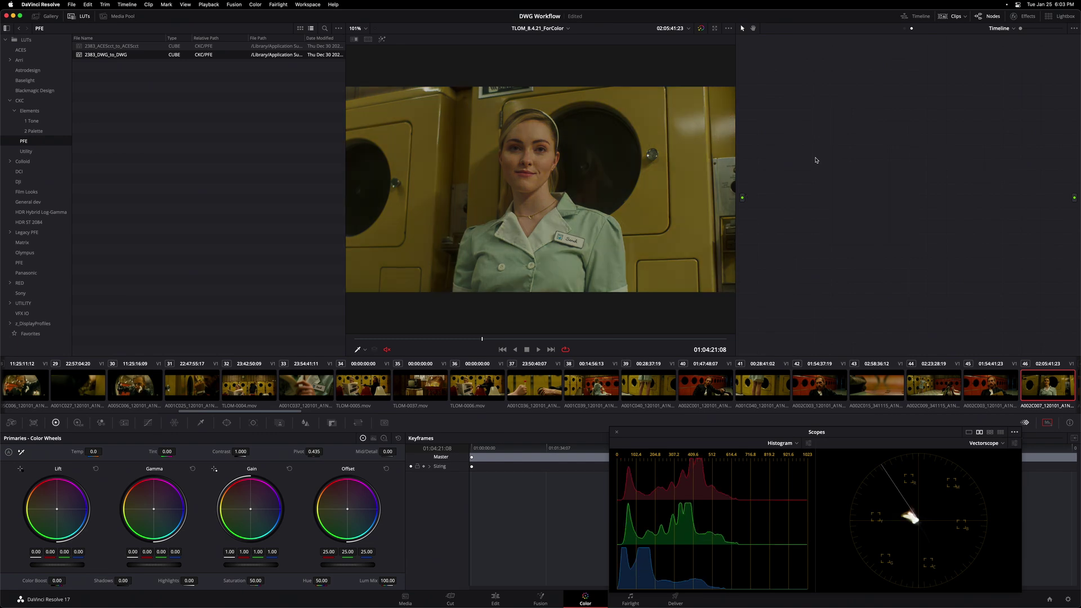
pyautogui.moveTo(813, 135); pyautogui.dragTo(816, 138)
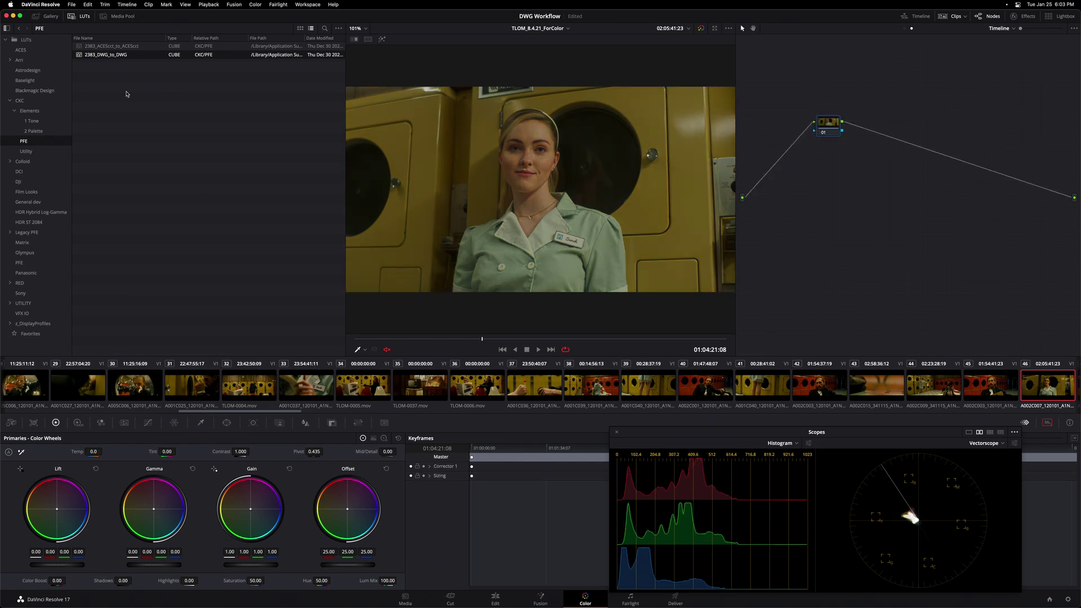
pyautogui.click(43, 123)
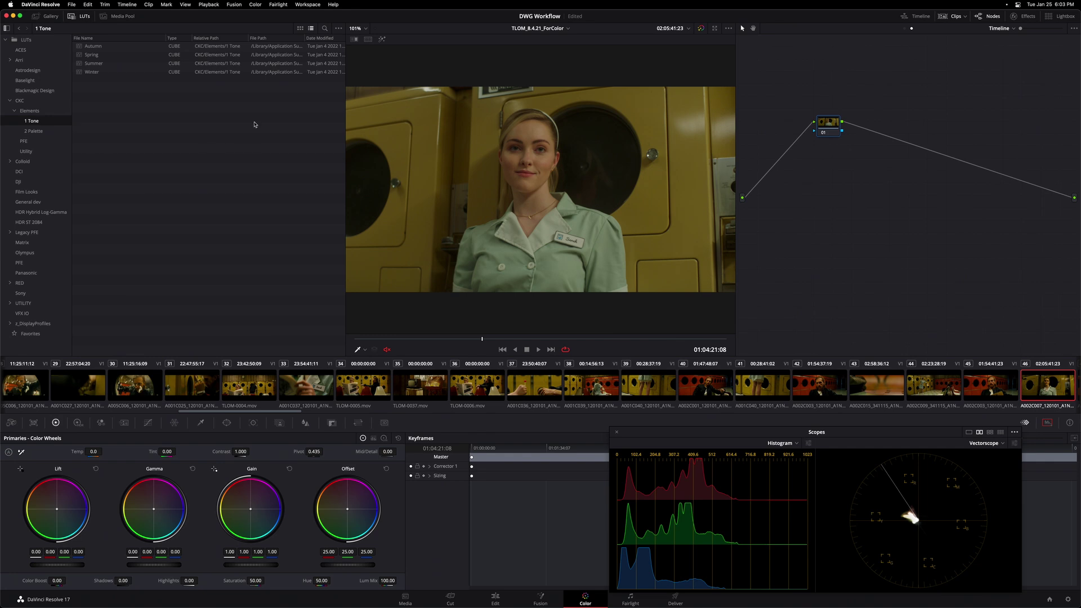
pyautogui.doubleClick(94, 46)
# - Add serial node 02 with the 2 Palette Sun LUT, then toggle node 01 to compare
pyautogui.hotkey('alt', 's')
pyautogui.click(34, 130)
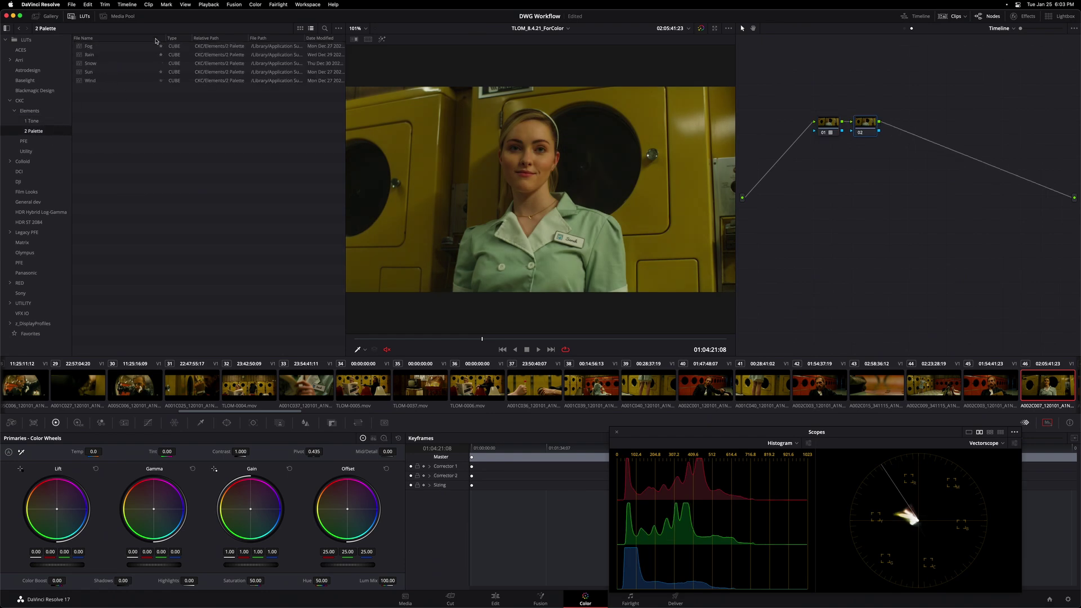
pyautogui.doubleClick(98, 75)
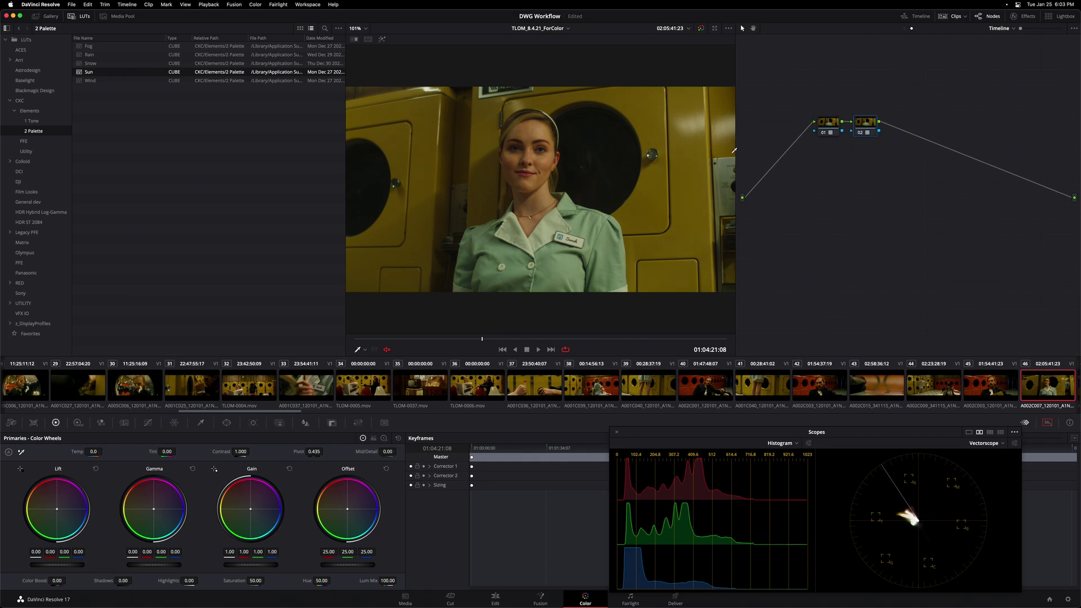
pyautogui.click(829, 128)
pyautogui.click(831, 133)
pyautogui.click(831, 134)
# - Compare node 01 off and on for clip 37's lollipop shot and clip 09's laundromat shot
pyautogui.click(557, 385)
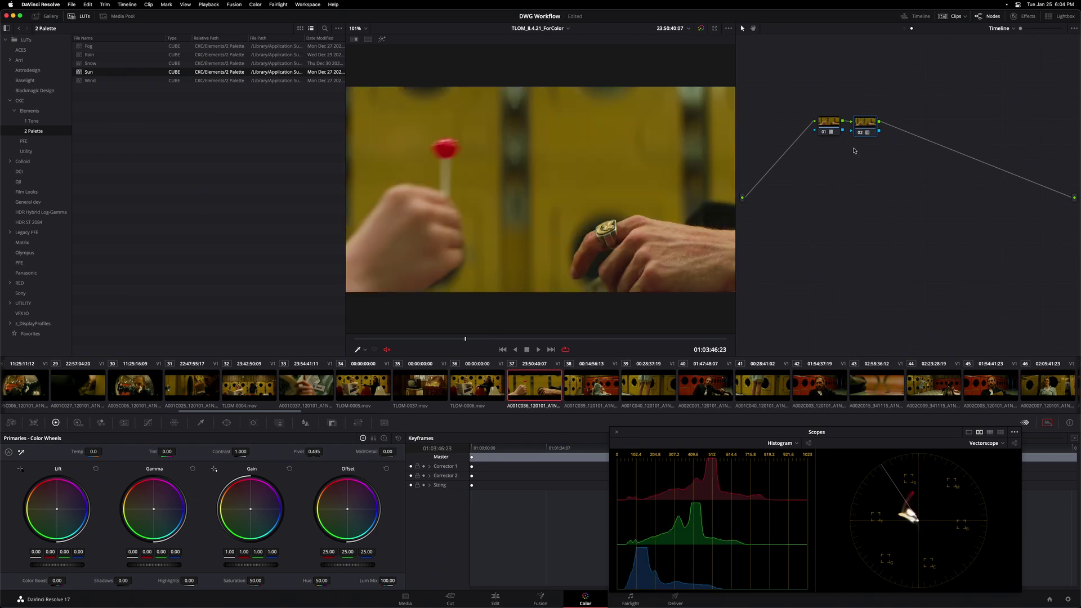
pyautogui.click(831, 133)
pyautogui.click(831, 133)
pyautogui.moveTo(222, 412); pyautogui.dragTo(128, 401)
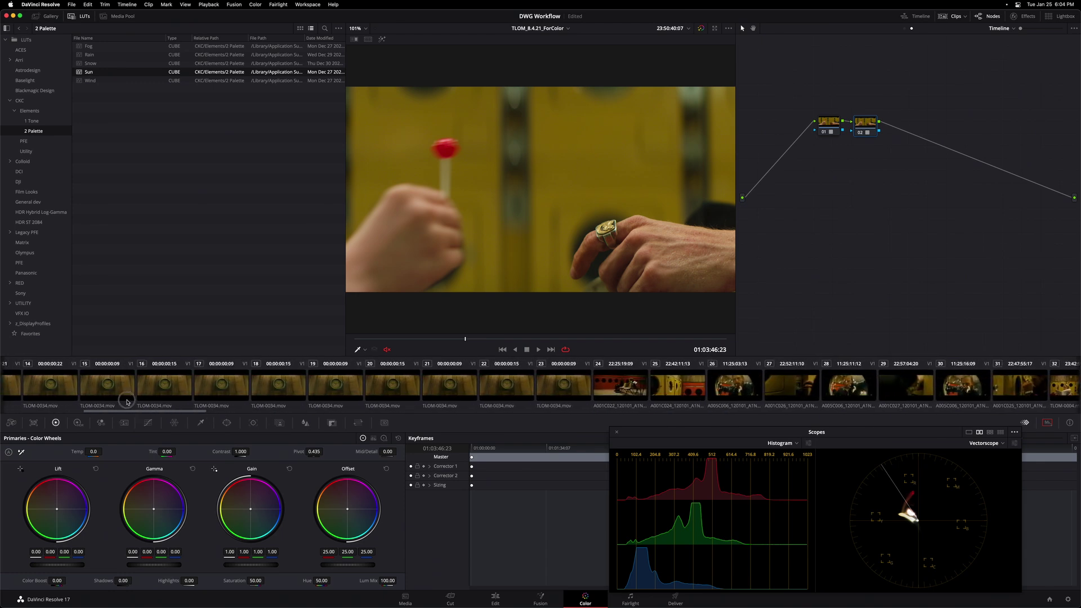
pyautogui.hscroll(-10, 128, 402)
pyautogui.click(185, 381)
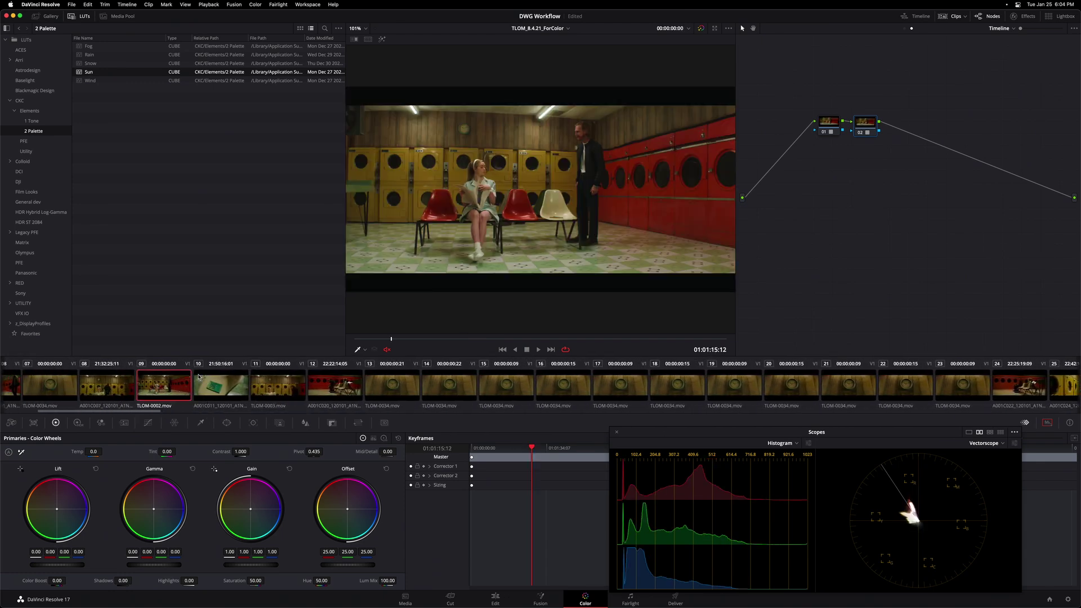
pyautogui.click(830, 130)
pyautogui.click(830, 129)
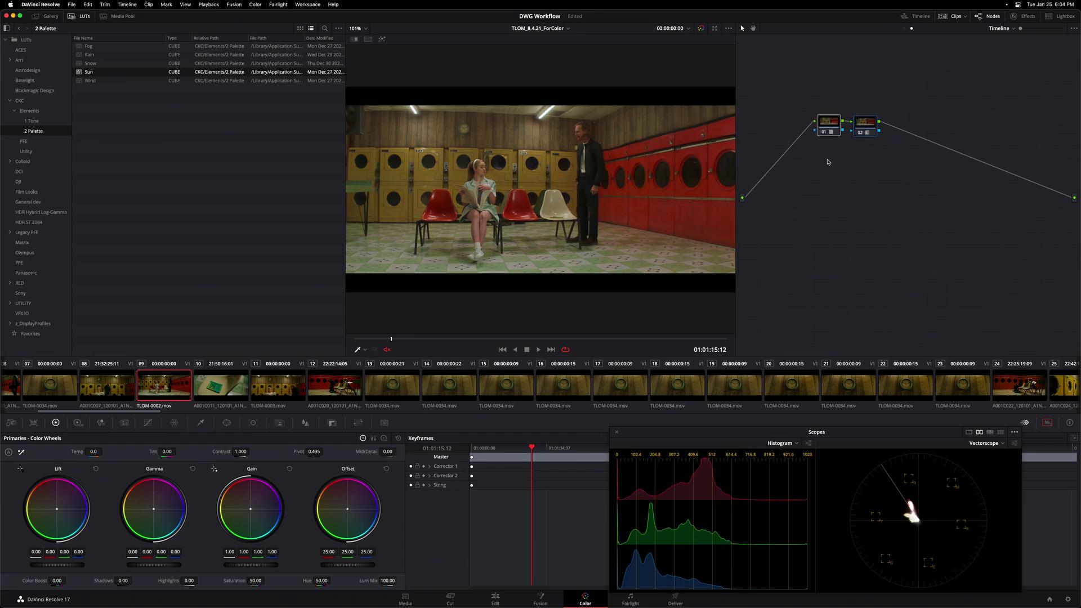
# - Label timeline node 01 TONE and node 02 PALETTE, then select TONE
pyautogui.rightClick(833, 125)
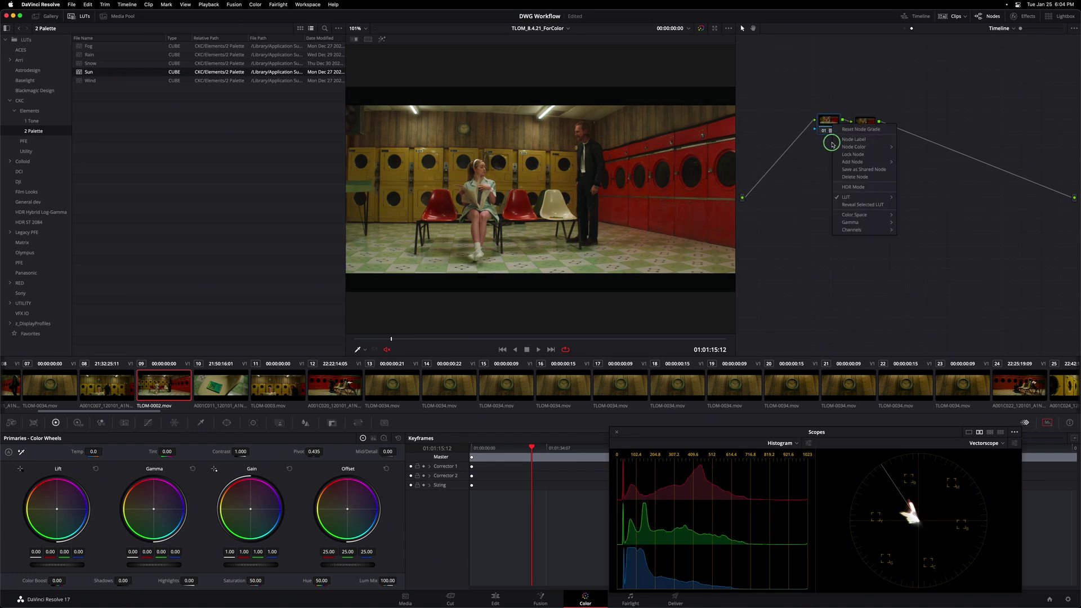
pyautogui.click(842, 140)
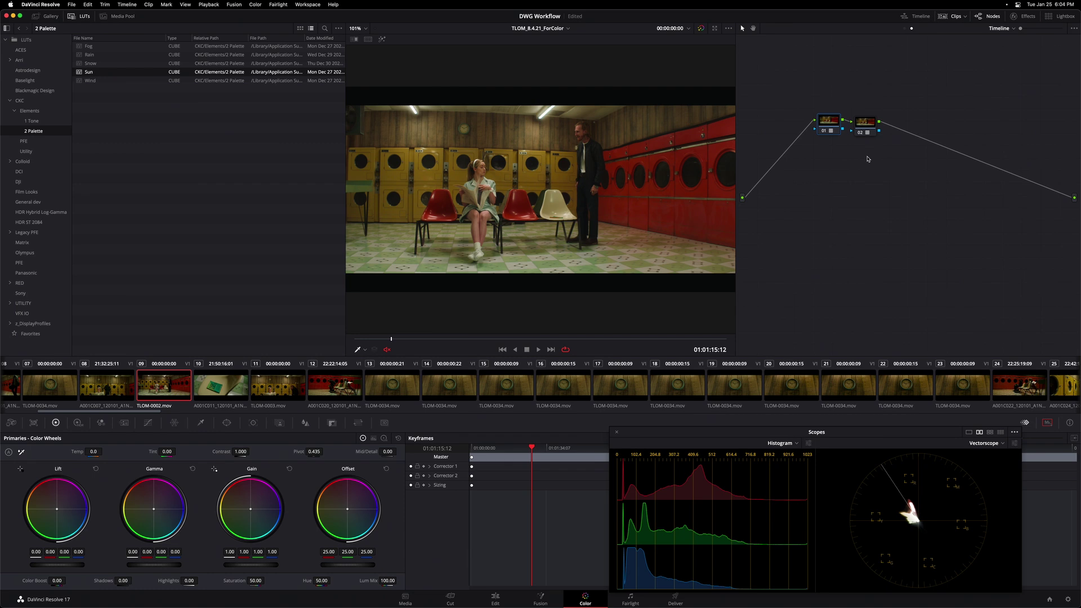
pyautogui.press('Return')
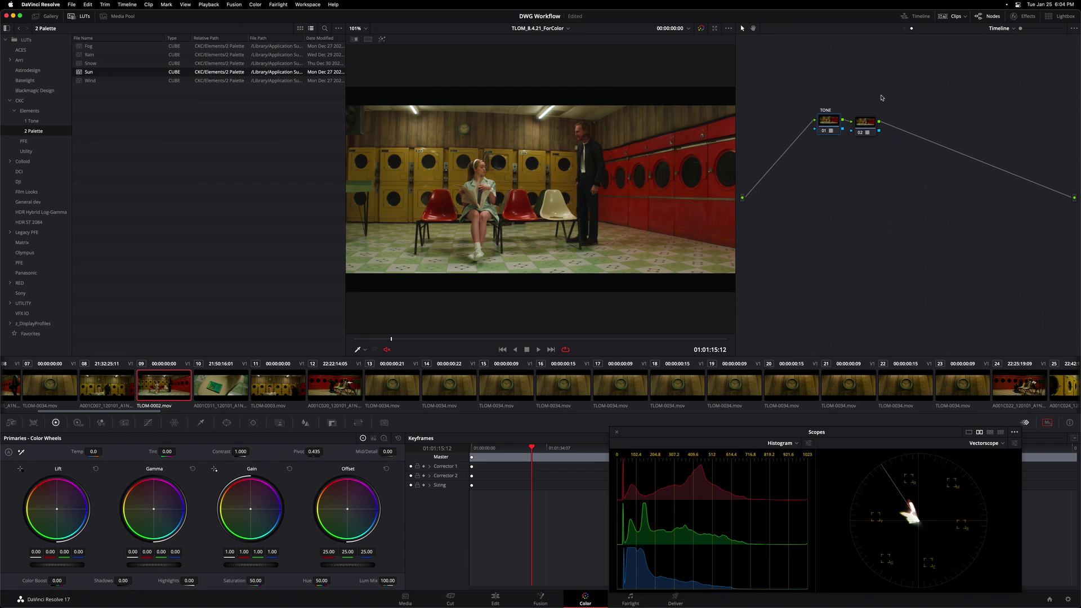
pyautogui.rightClick(869, 121)
pyautogui.click(889, 140)
pyautogui.press('Return')
pyautogui.click(828, 120)
pyautogui.moveTo(134, 411); pyautogui.dragTo(94, 411)
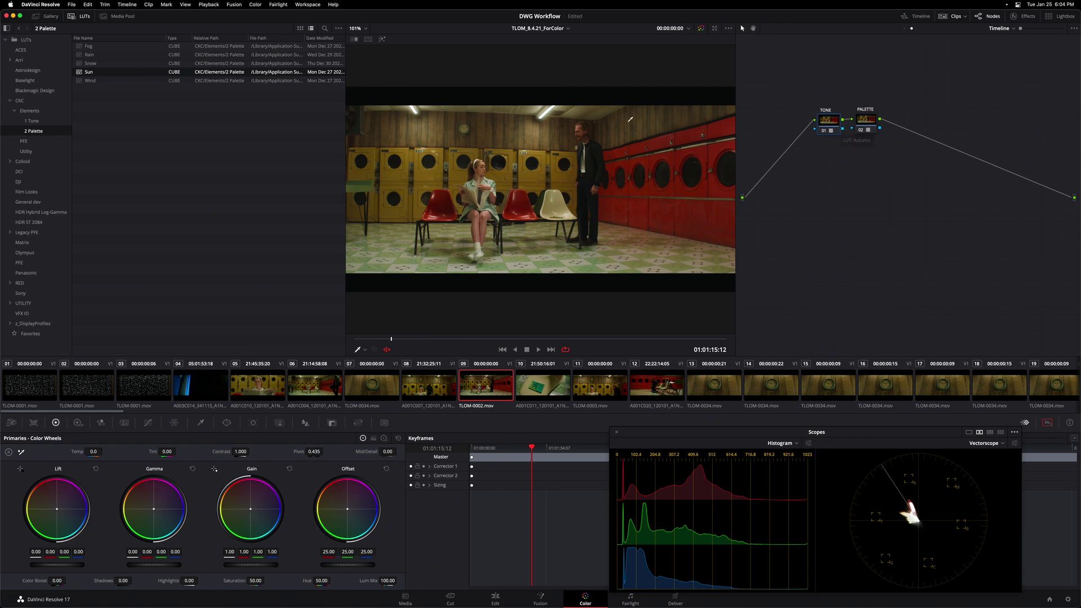
# - Switch the node editor from Timeline to Clip for clip 09
pyautogui.click(905, 29)
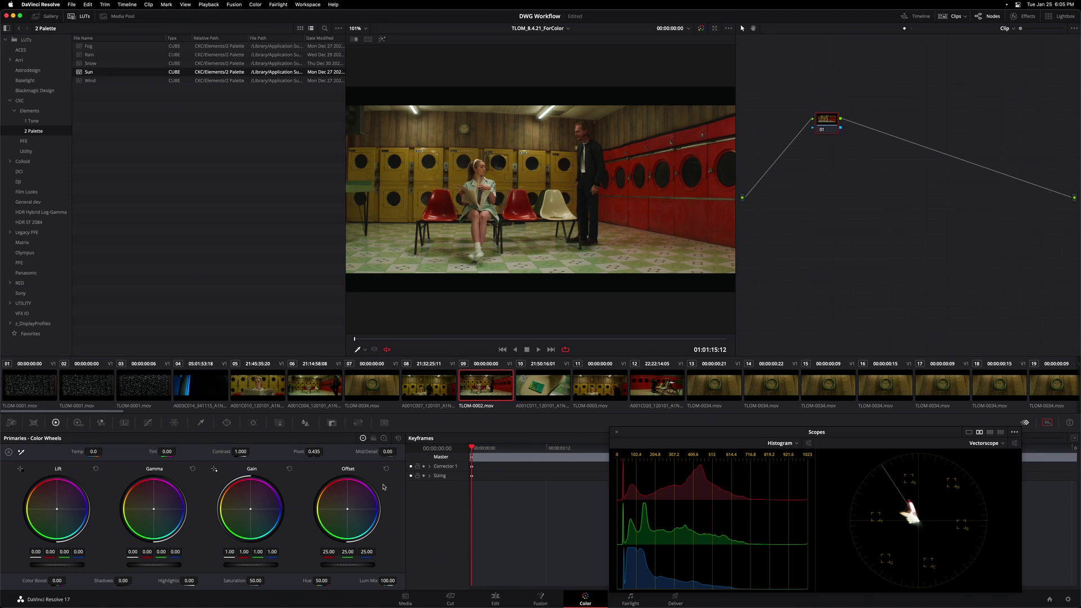
# - Label node 01 EXPOSURE, add a serial node labelled RATIO, and reselect EXPOSURE
pyautogui.rightClick(827, 127)
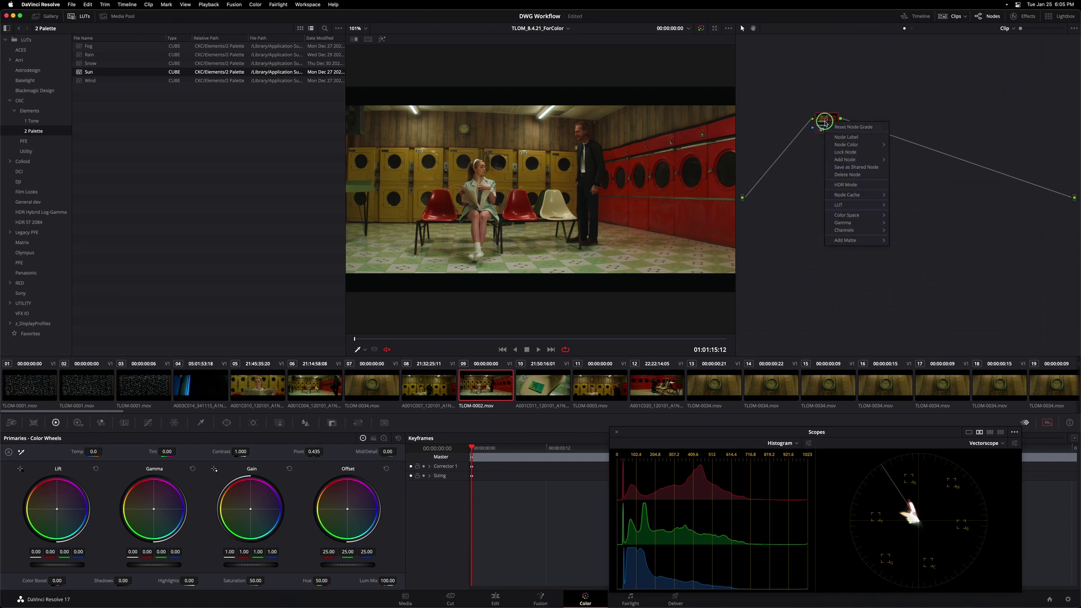
pyautogui.click(850, 142)
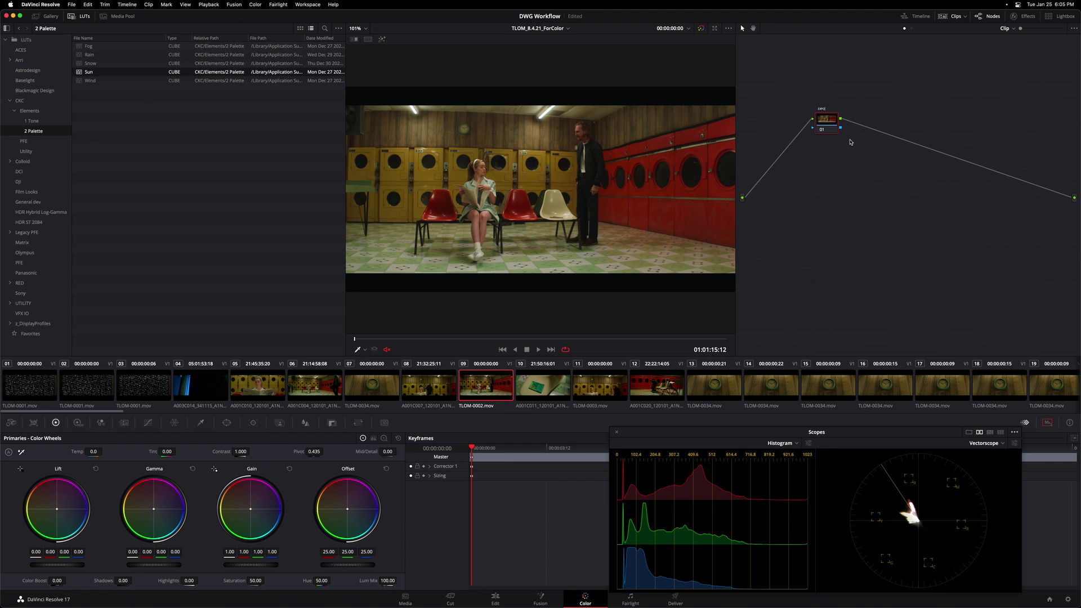
pyautogui.write('EXPOSURE')
pyautogui.press('Return')
pyautogui.hotkey('alt', 's')
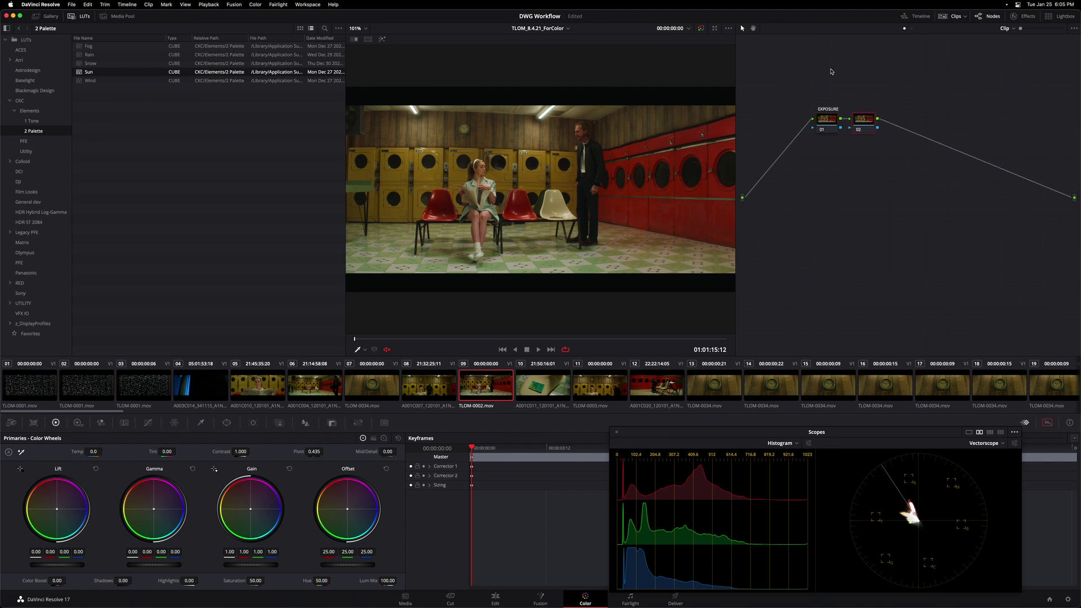
pyautogui.rightClick(868, 123)
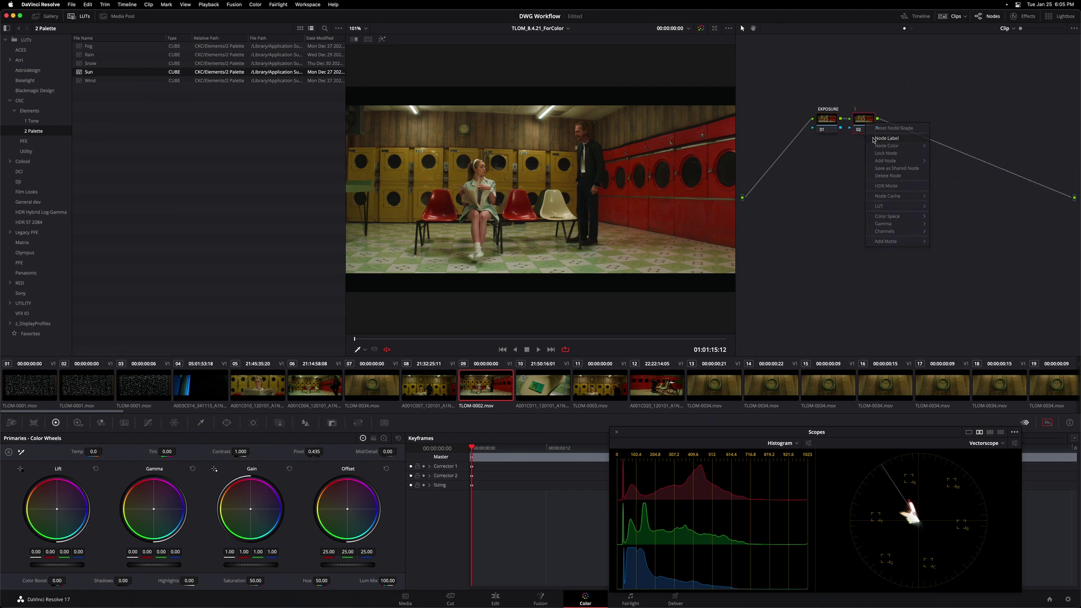
pyautogui.click(877, 143)
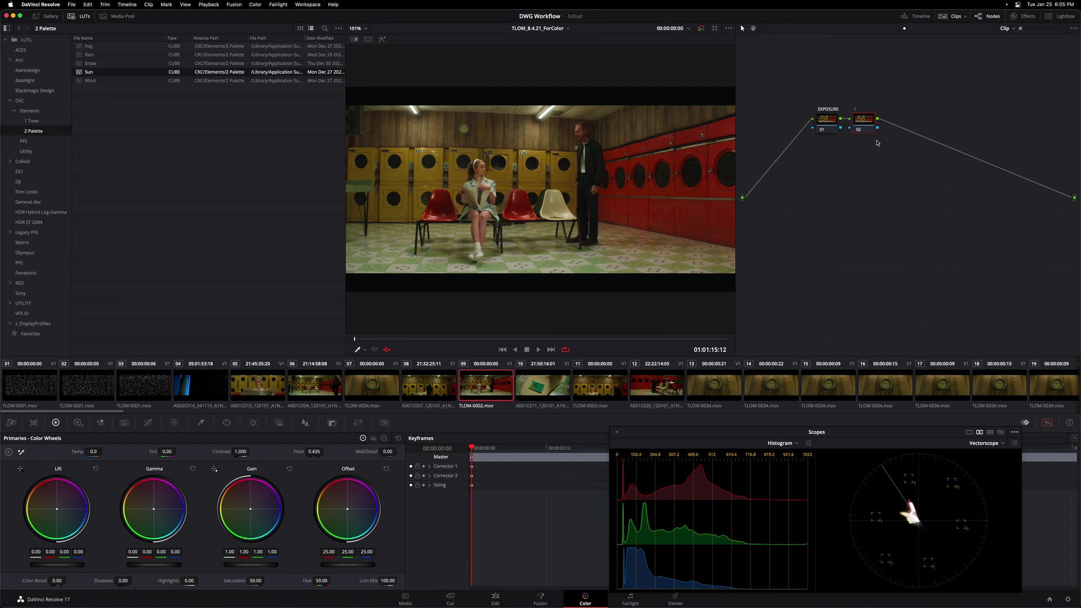
pyautogui.press('Return')
pyautogui.click(823, 124)
# - In the Lightbox, select all clips and apply clip 09's EXPOSURE/RATIO grade to them
pyautogui.click(1061, 18)
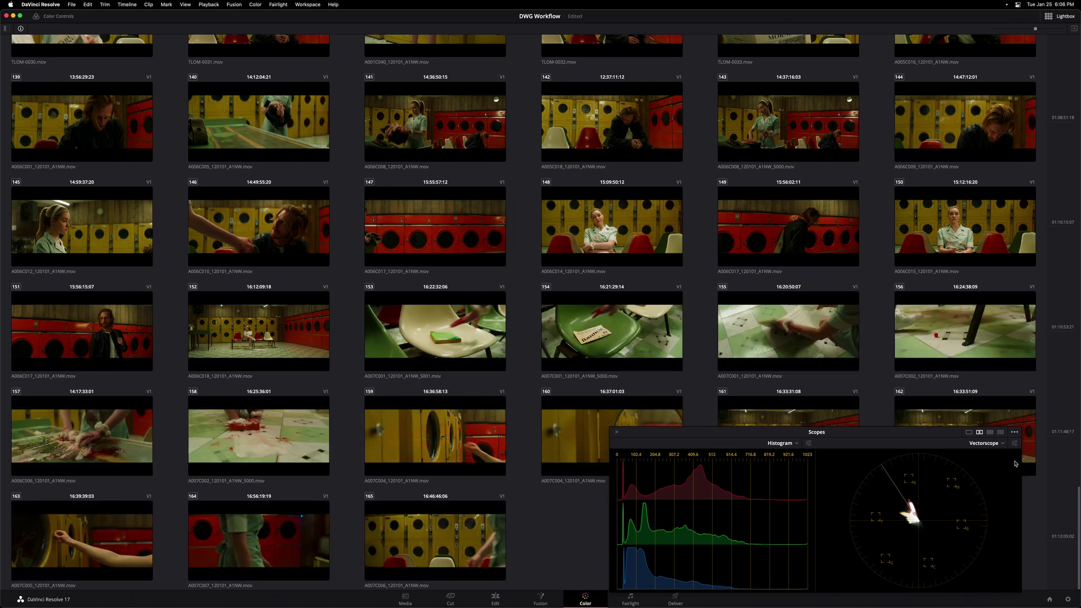
pyautogui.moveTo(1073, 509); pyautogui.dragTo(1076, 50)
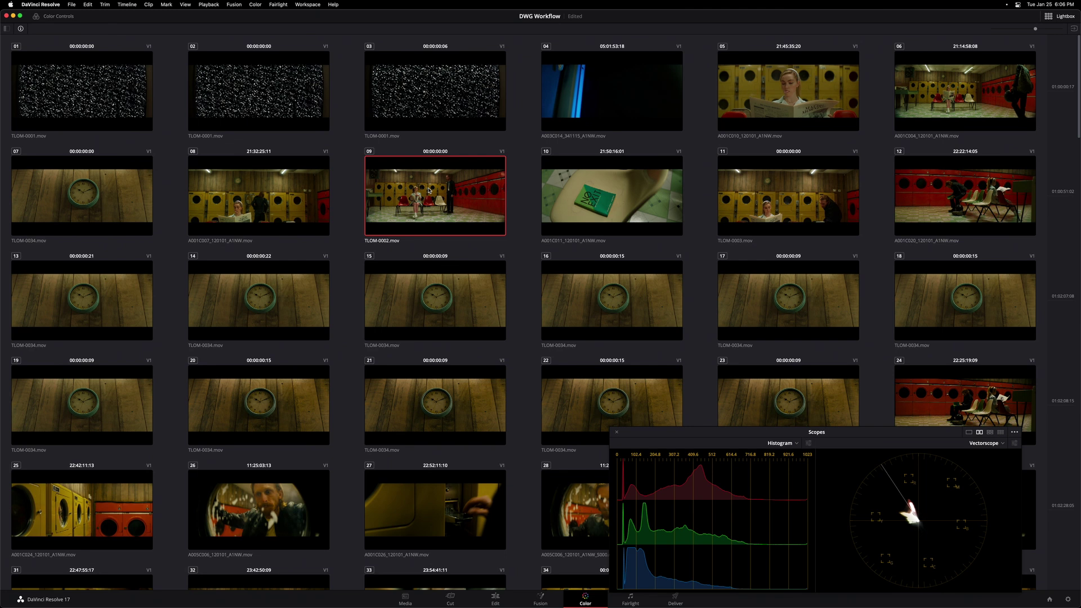
pyautogui.press('super+a')
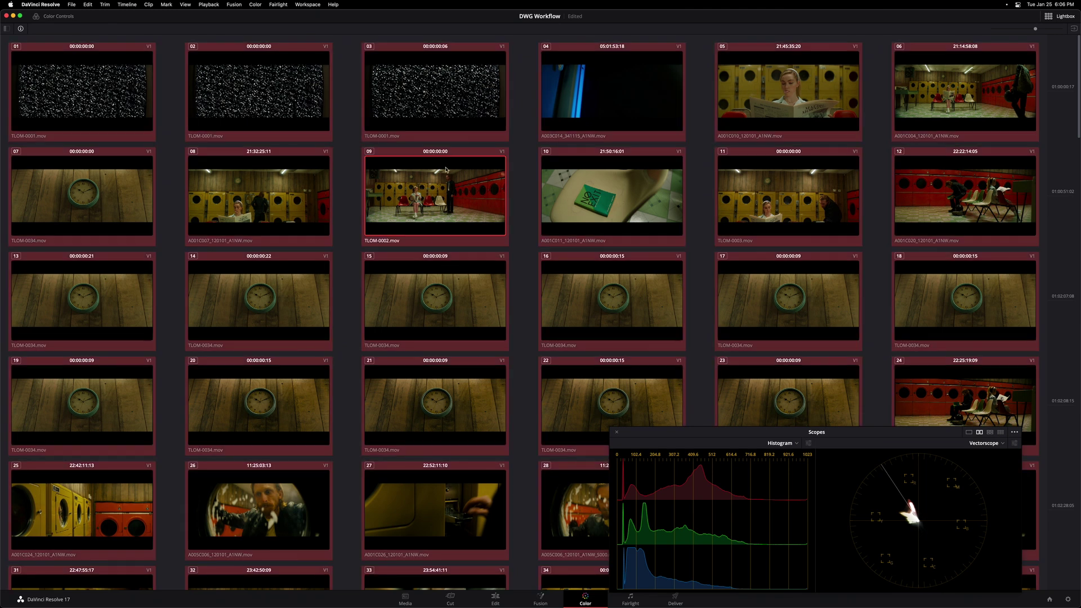
pyautogui.rightClick(427, 194)
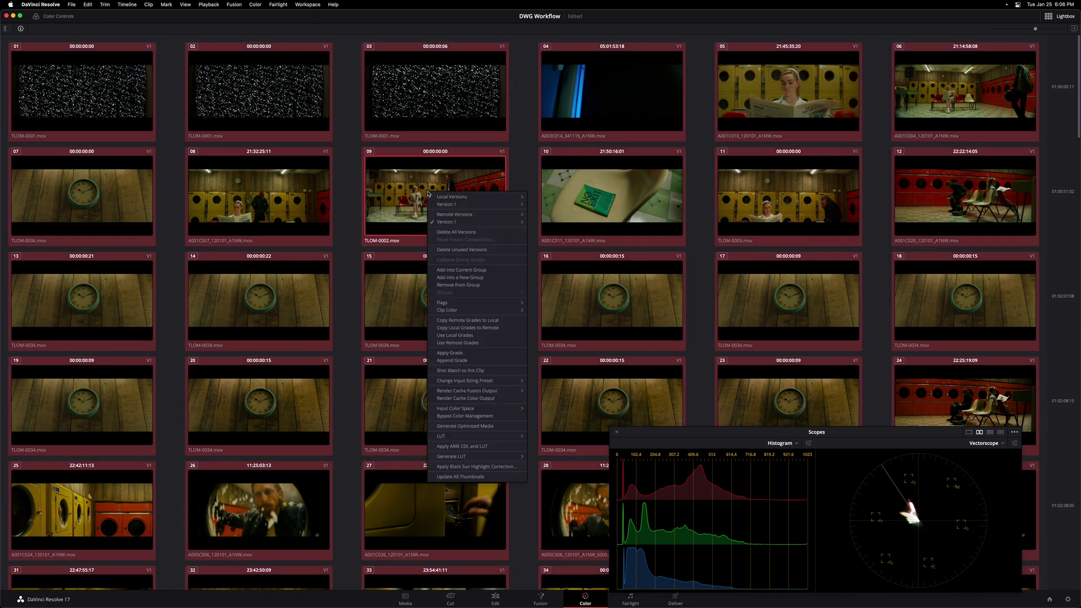
pyautogui.click(465, 353)
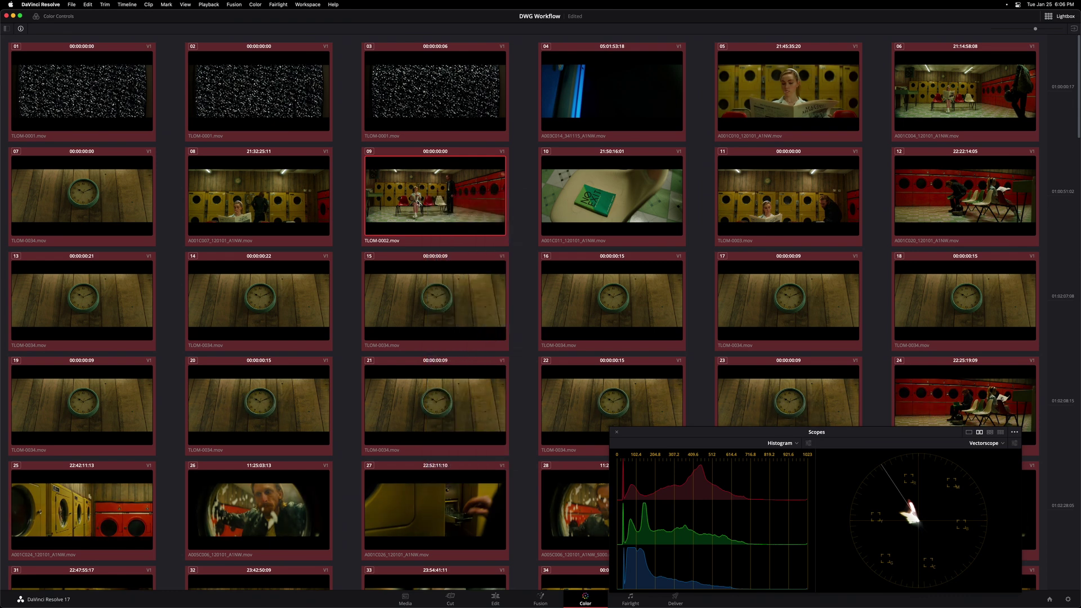
# - Deselect all clips, make clip 05 current, and close the Lightbox
pyautogui.press('super+shift+a')
pyautogui.click(804, 104)
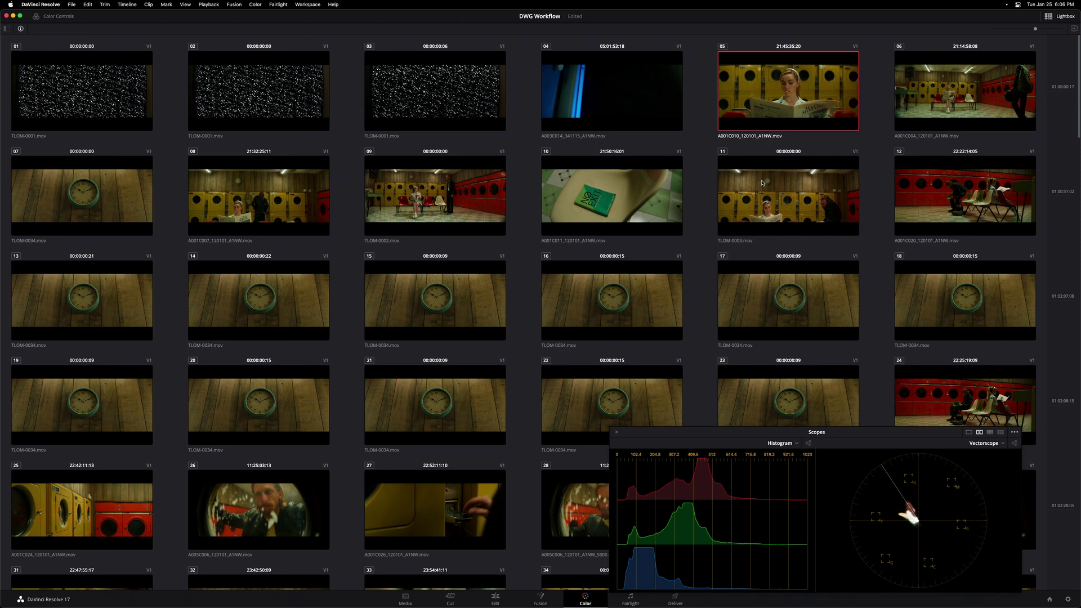
pyautogui.press('super+shift+l')
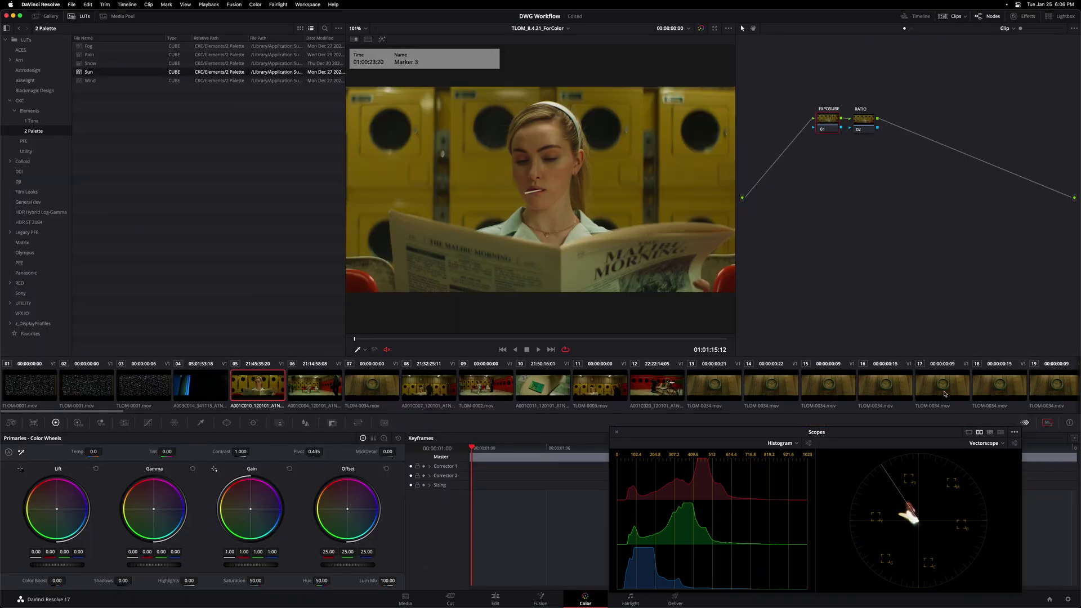
# - Disable and re-enable the EXPOSURE and RATIO nodes to compare, then play clip 01
pyautogui.keyDown('shift'); pyautogui.click(863, 120); pyautogui.keyUp('shift')
pyautogui.press('super+d')
pyautogui.press('super+d')
pyautogui.click(869, 187)
pyautogui.click(43, 385)
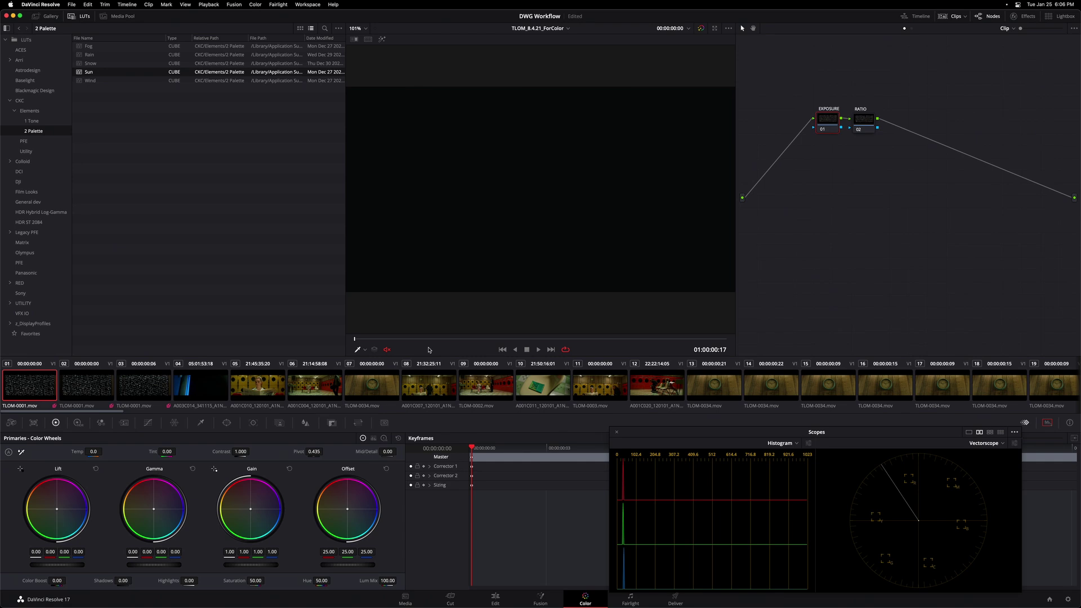
pyautogui.press('space')
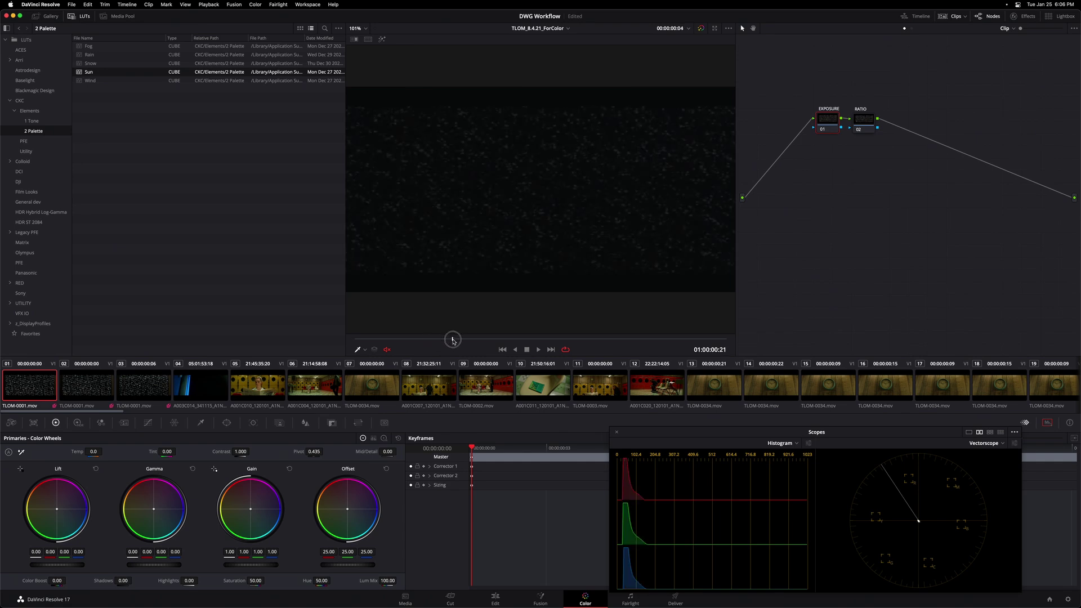
# - Darken clip 03's interview: EXPOSURE offset to 23.20 and RATIO gain to 0.93
pyautogui.click(151, 385)
pyautogui.moveTo(373, 342); pyautogui.dragTo(545, 338)
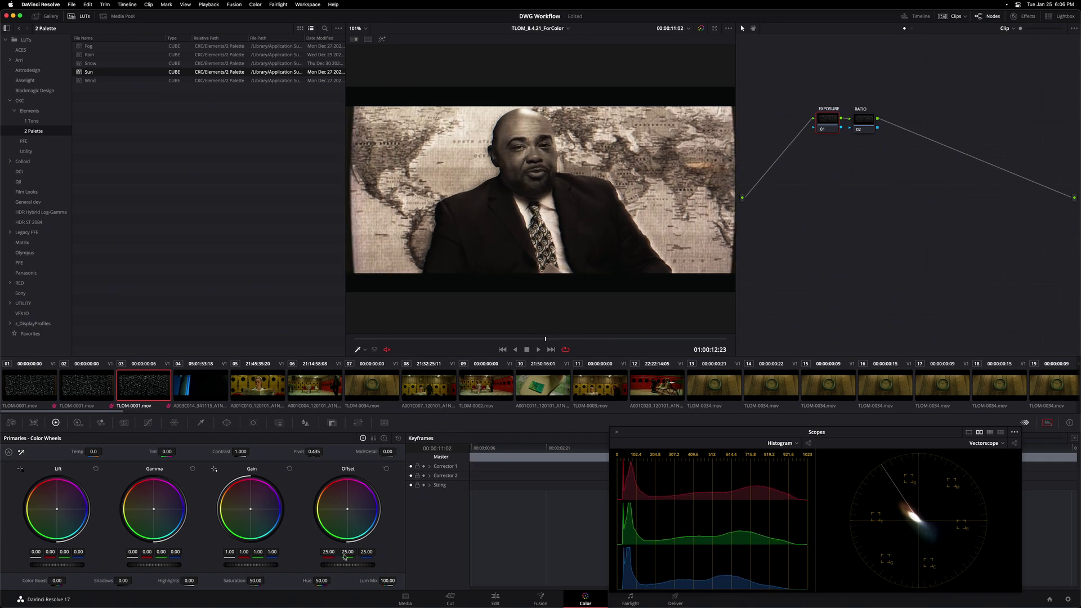
pyautogui.moveTo(345, 557); pyautogui.dragTo(332, 556)
pyautogui.moveTo(350, 557)
pyautogui.mouseDown()
pyautogui.moveTo(319, 556)
pyautogui.moveTo(331, 555)
pyautogui.mouseUp()
pyautogui.click(867, 125)
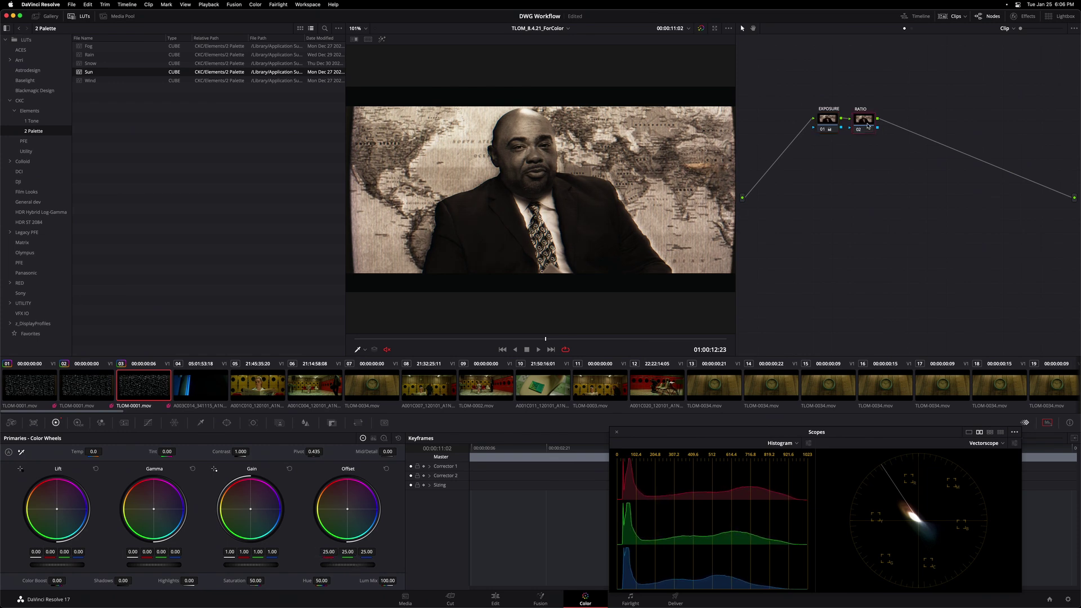
pyautogui.moveTo(264, 565); pyautogui.dragTo(243, 558)
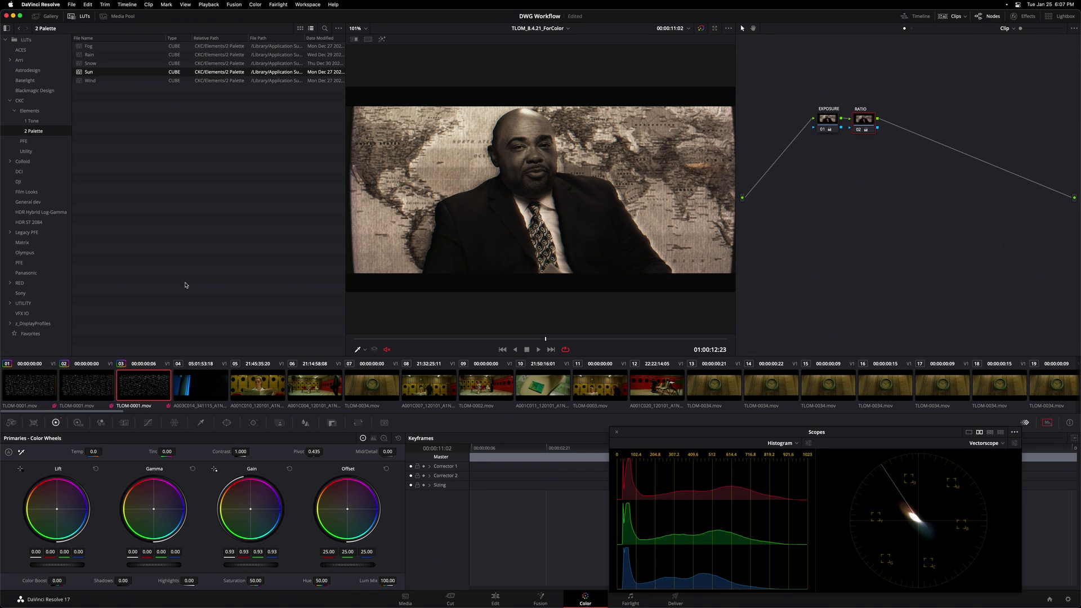
pyautogui.click(203, 387)
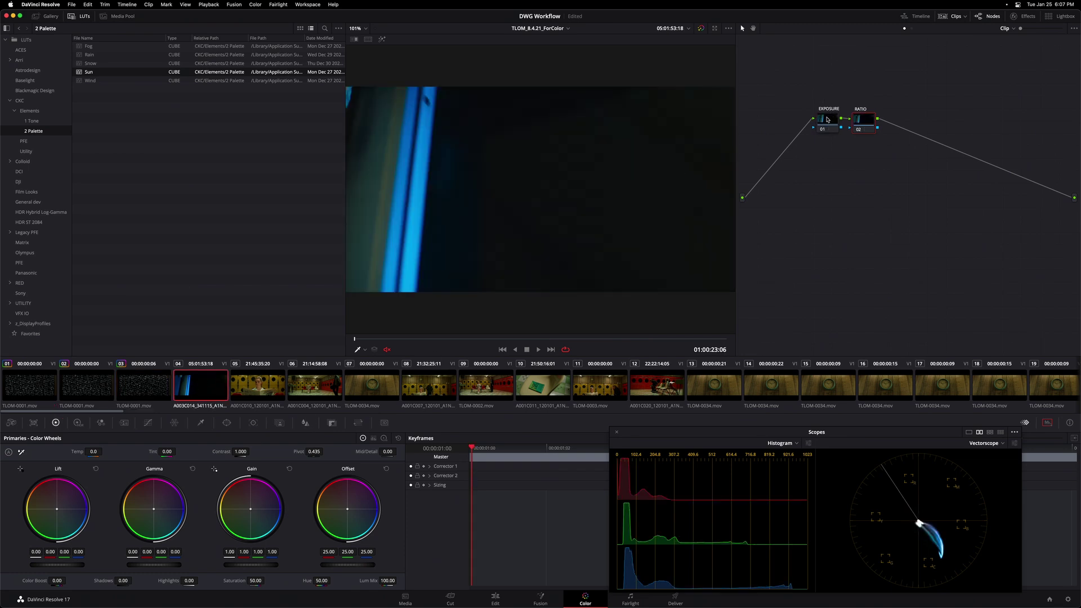
# - Lower clip 04's EXPOSURE offset to 24.05
pyautogui.click(827, 120)
pyautogui.moveTo(428, 340); pyautogui.dragTo(382, 339)
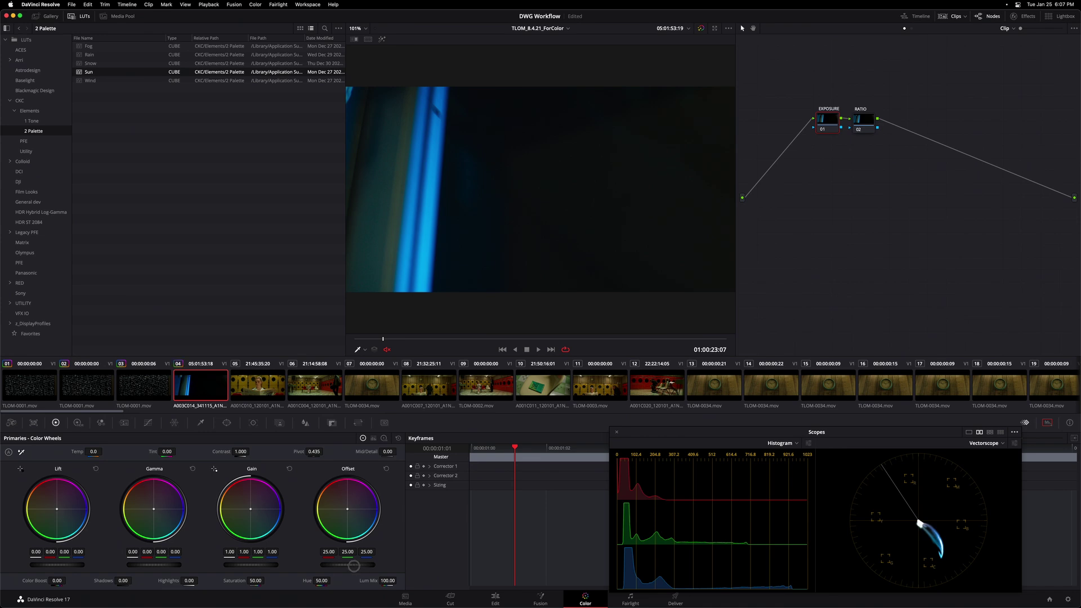
pyautogui.moveTo(355, 564); pyautogui.dragTo(345, 564)
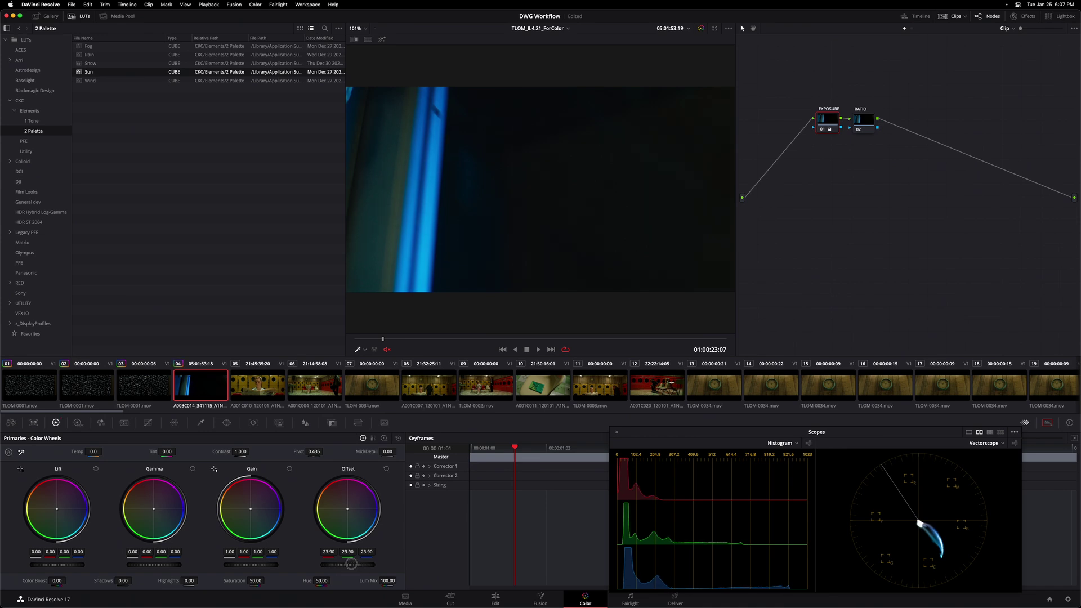
# - Set clip 05's EXPOSURE offset to 24.35 and RATIO lift to -0.01
pyautogui.click(267, 372)
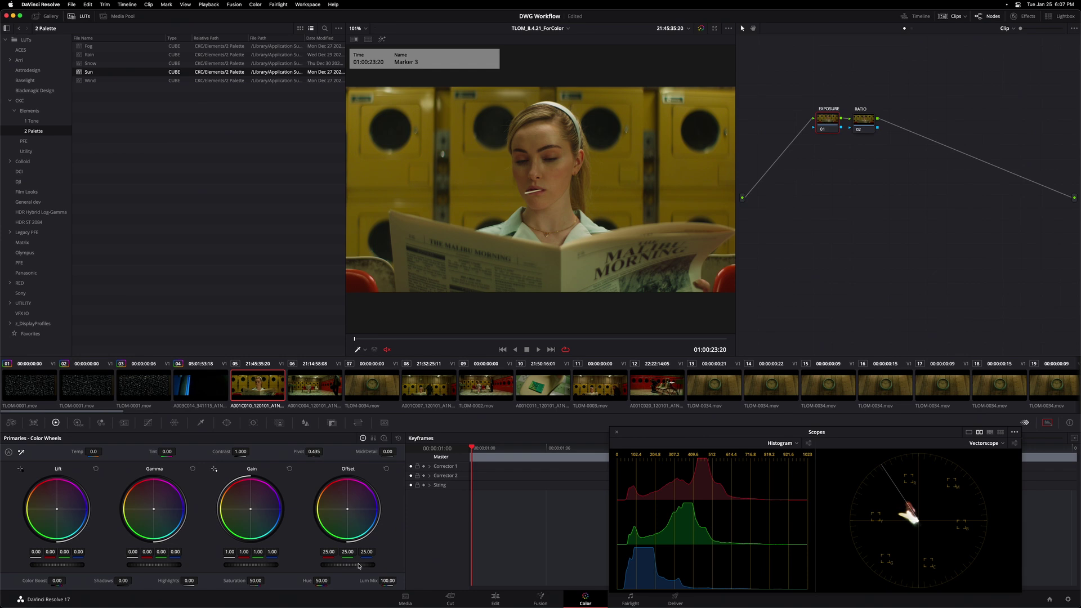
pyautogui.moveTo(360, 564); pyautogui.dragTo(348, 564)
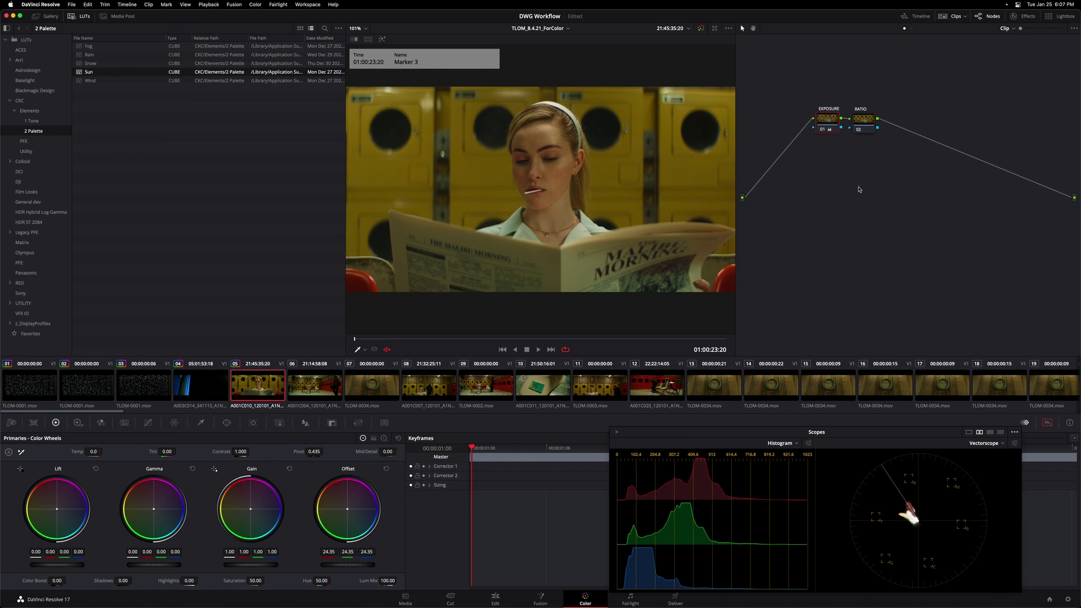
pyautogui.click(866, 124)
pyautogui.moveTo(70, 562); pyautogui.dragTo(67, 565)
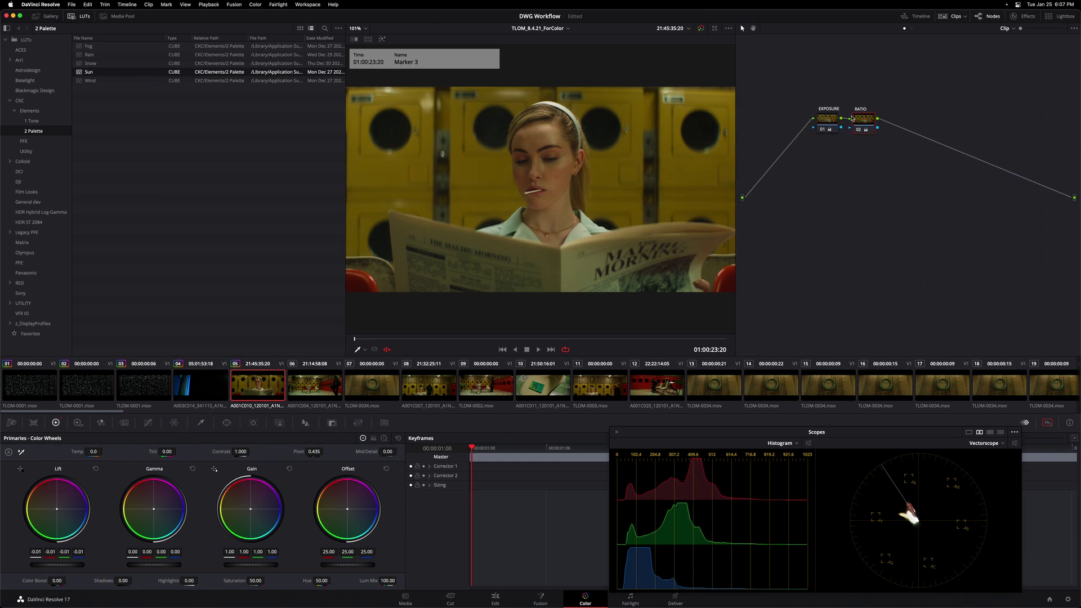
pyautogui.moveTo(868, 122); pyautogui.dragTo(874, 121)
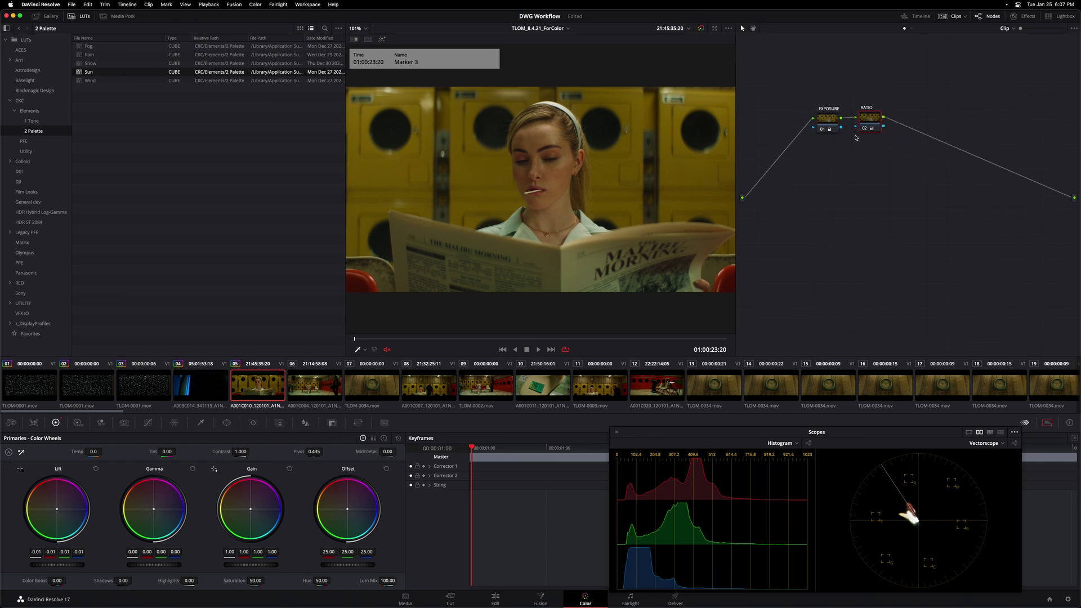
# - Give clip 06 offset 22.45 and RATIO gain 0.97, and clip 07 offset 24.55
pyautogui.click(326, 389)
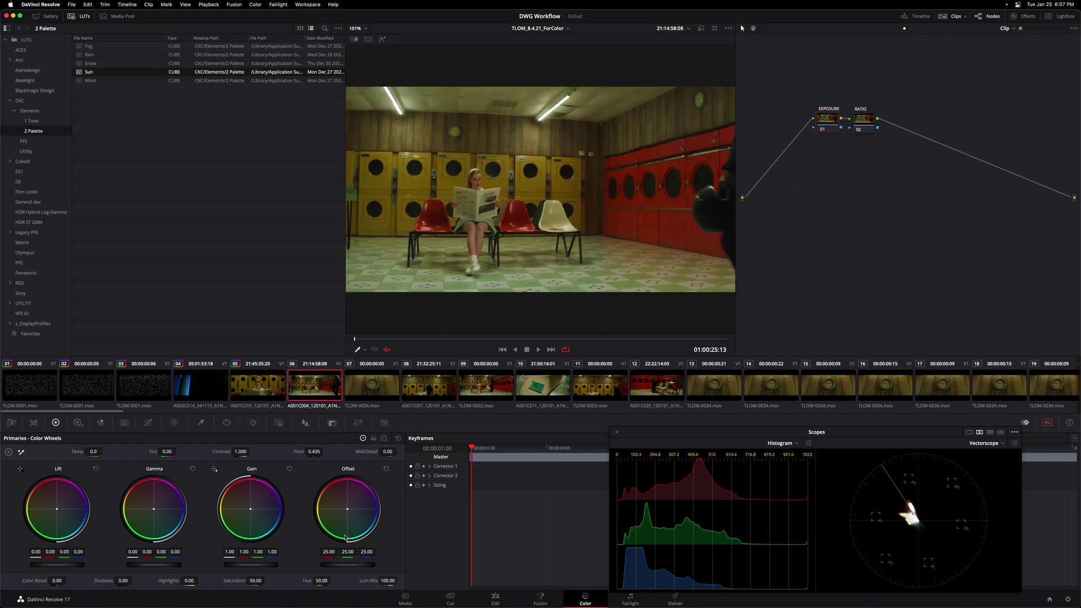
pyautogui.moveTo(358, 562); pyautogui.dragTo(330, 562)
pyautogui.click(868, 125)
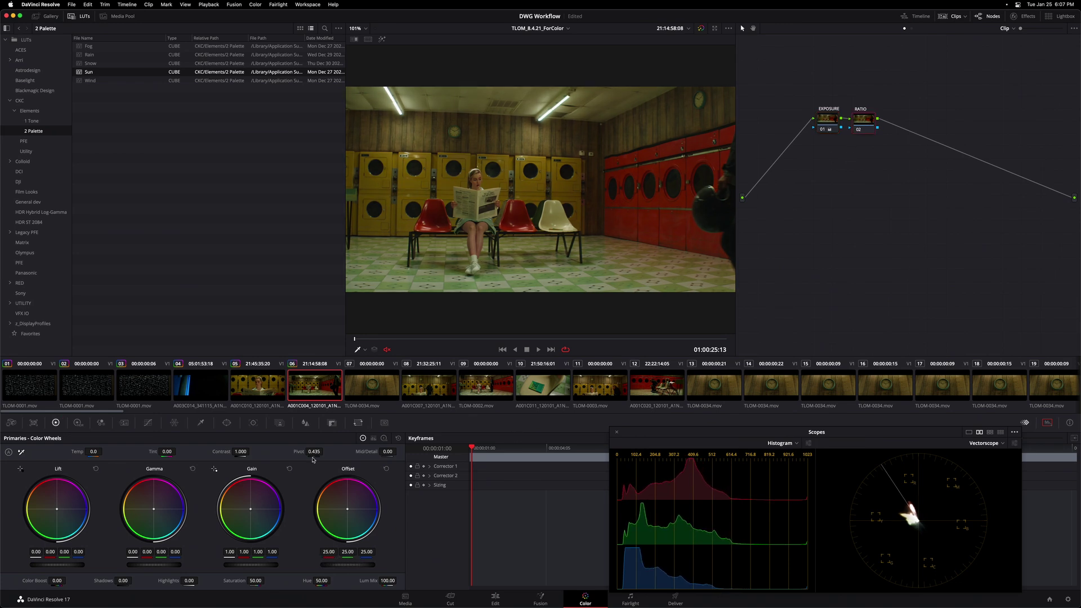
pyautogui.moveTo(261, 562); pyautogui.dragTo(254, 562)
pyautogui.press('Down')
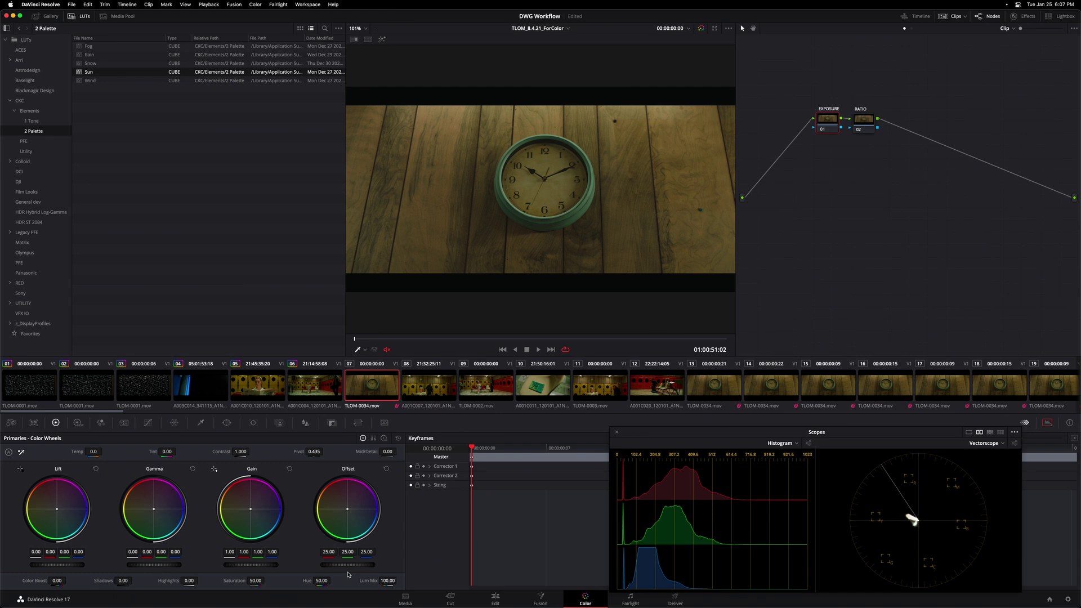
pyautogui.moveTo(348, 564); pyautogui.dragTo(328, 565)
# - Lower clip 08's EXPOSURE offset to 22.85 and trim its RATIO gain toward 0.99
pyautogui.click(447, 399)
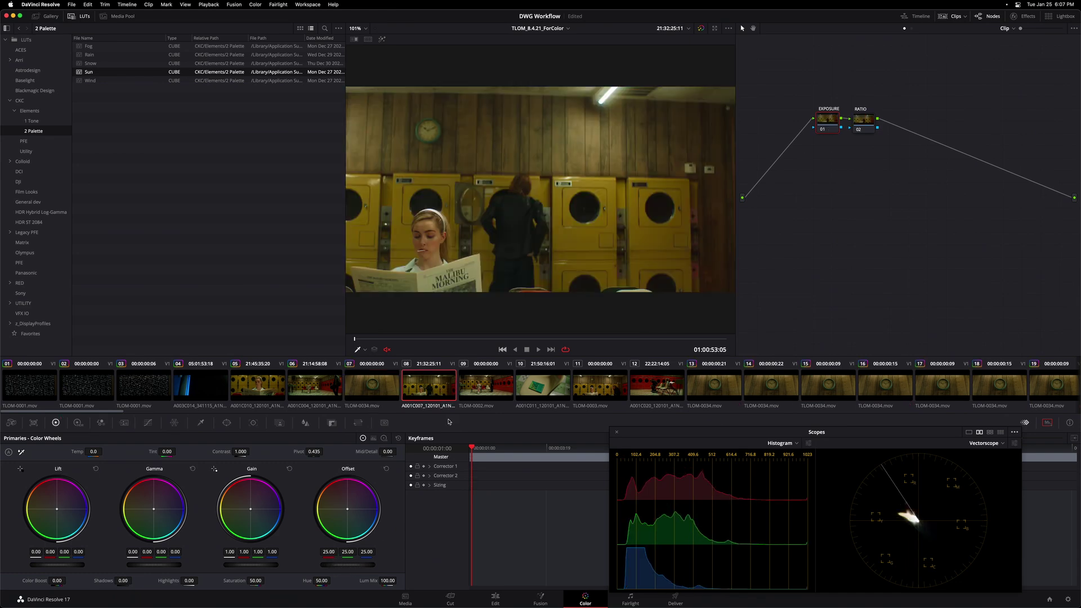
pyautogui.moveTo(344, 564); pyautogui.dragTo(332, 562)
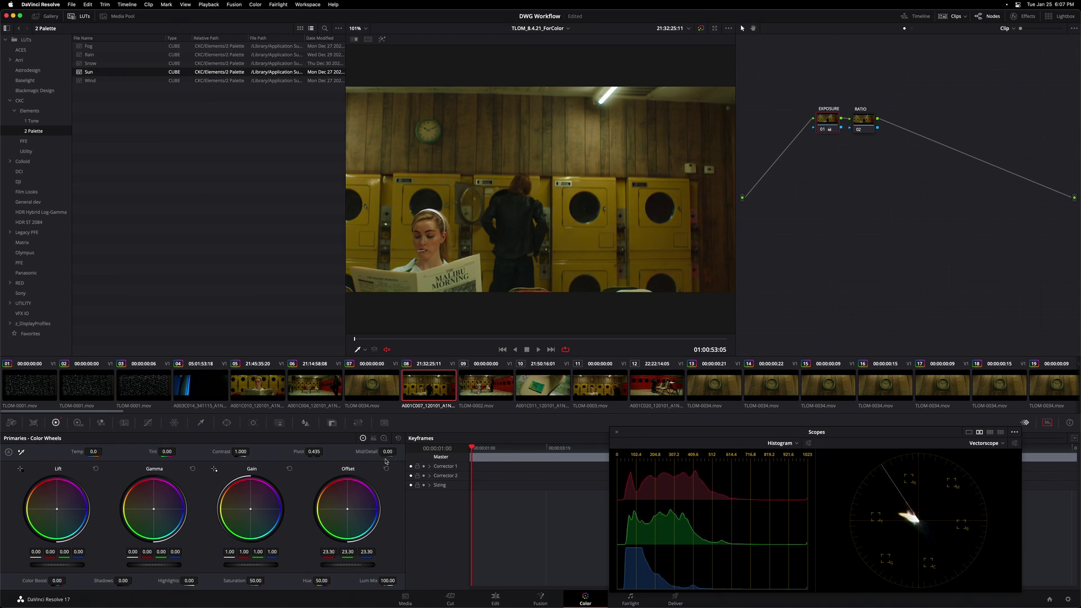
pyautogui.moveTo(340, 564); pyautogui.dragTo(332, 564)
pyautogui.click(864, 119)
pyautogui.moveTo(251, 561); pyautogui.dragTo(255, 557)
pyautogui.click(511, 377)
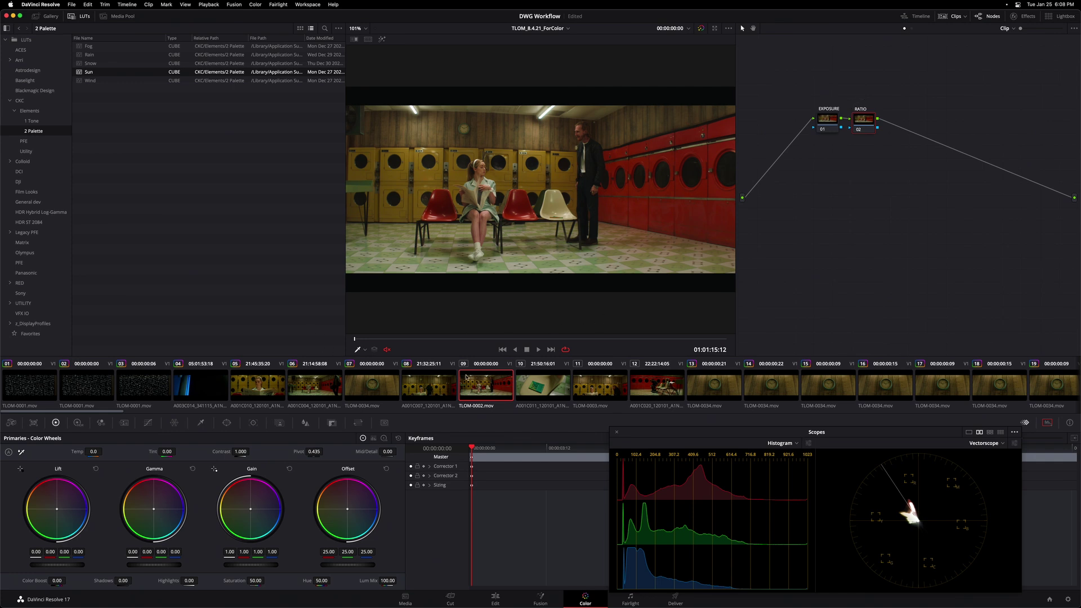
# - Copy clip 06's grade onto clip 09; set clip 10's offset to 24.35 and RATIO gain to 0.99
pyautogui.middleClick(313, 392)
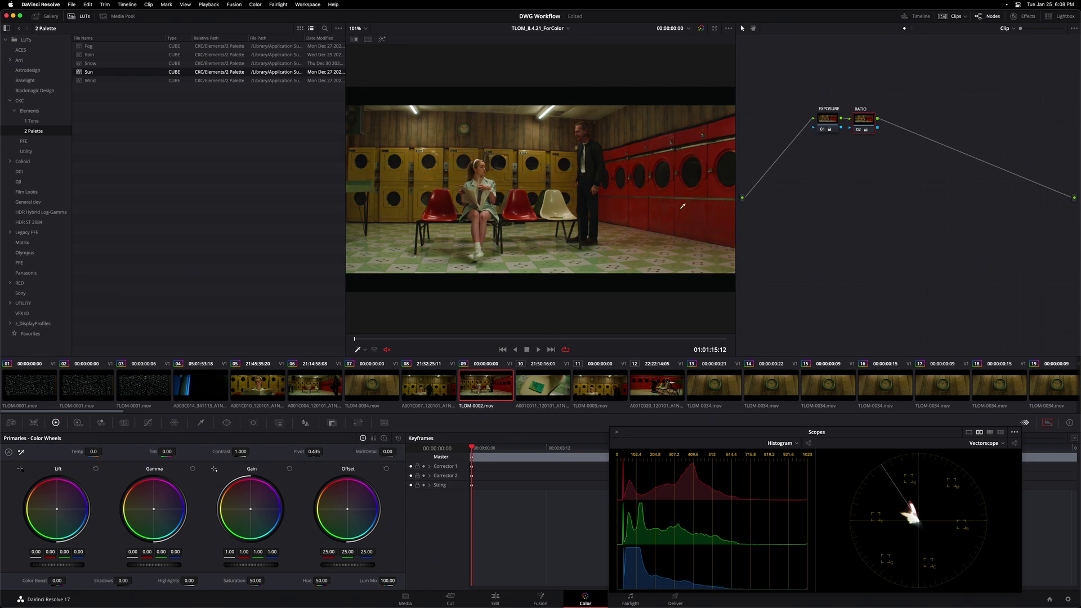
pyautogui.click(550, 394)
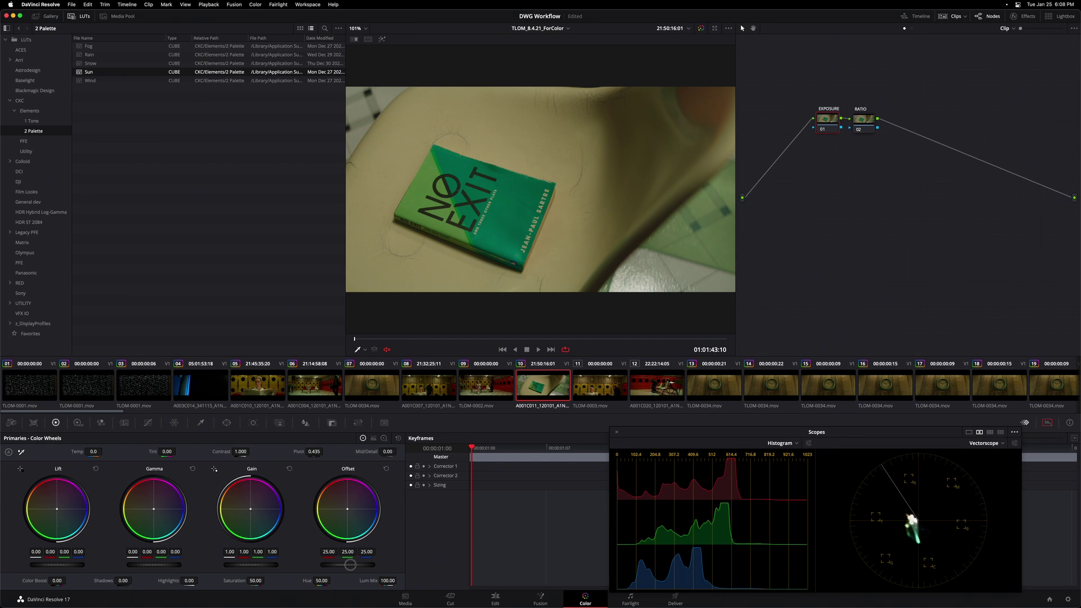
pyautogui.moveTo(350, 564); pyautogui.dragTo(325, 563)
pyautogui.click(861, 123)
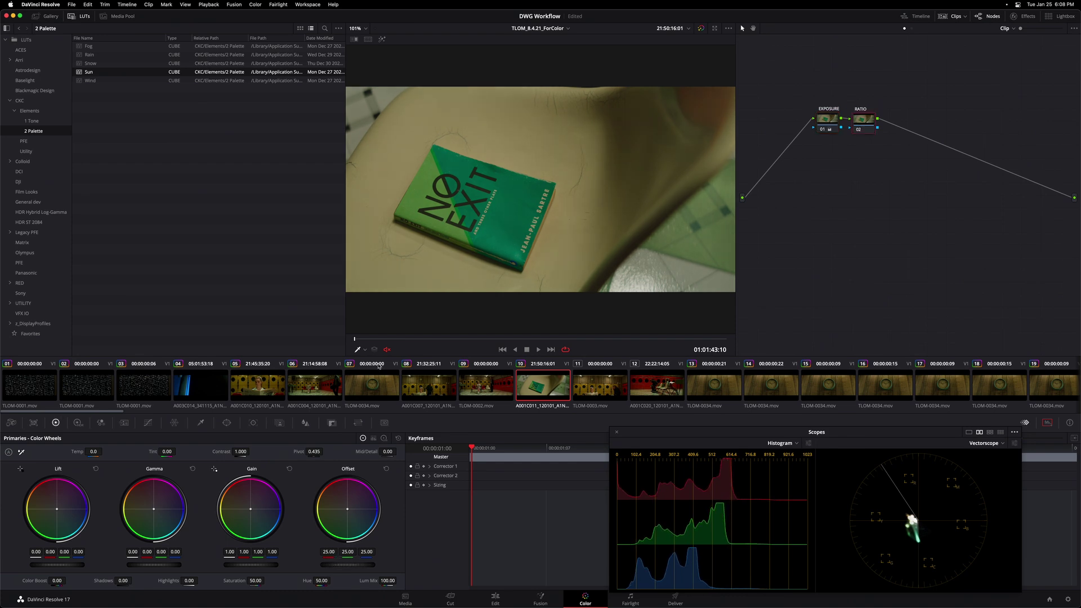
pyautogui.moveTo(260, 564); pyautogui.dragTo(253, 564)
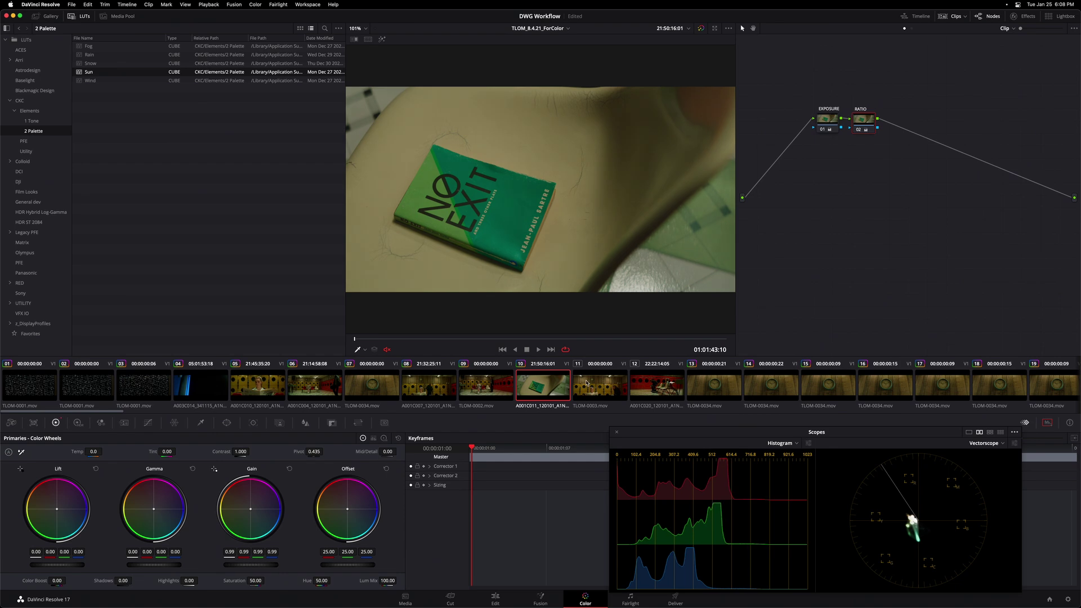
# - Lower clip 11's EXPOSURE offset to 24.20 and select its RATIO node
pyautogui.click(608, 377)
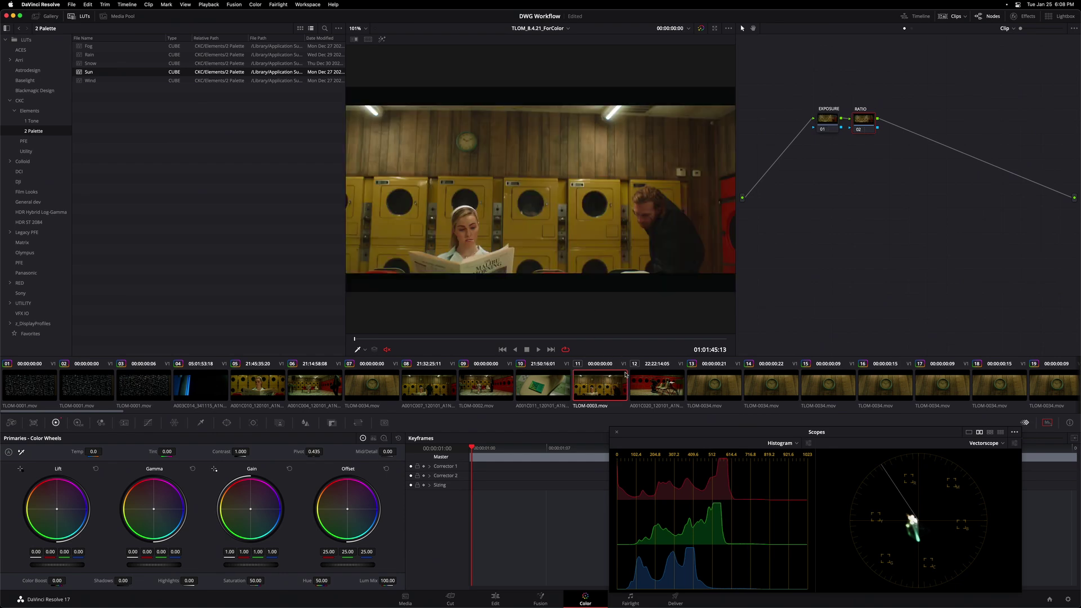
pyautogui.hotkey('shift', ';')
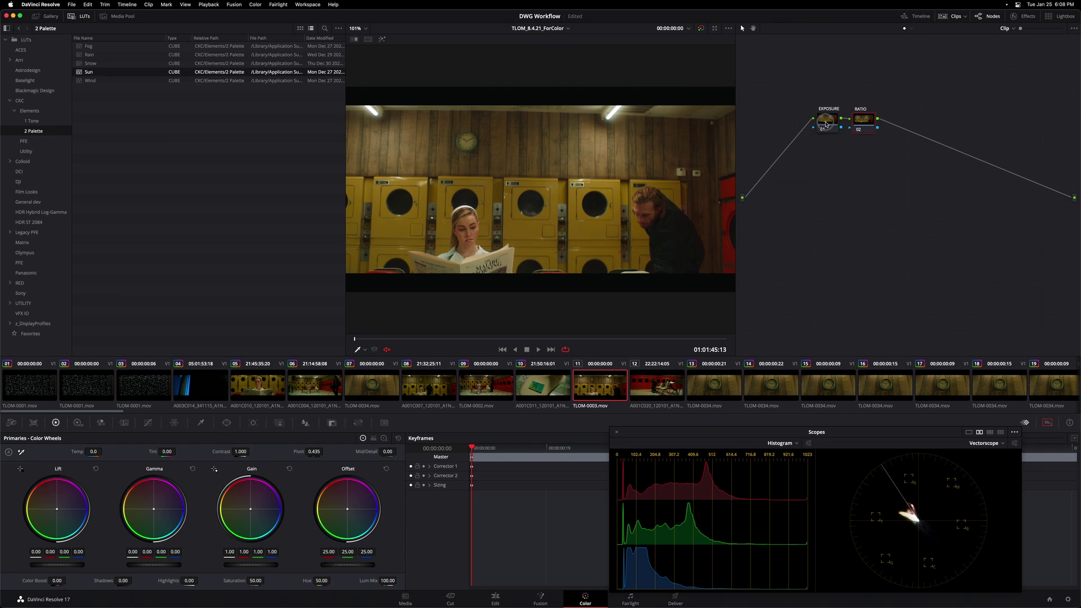
pyautogui.moveTo(350, 561); pyautogui.dragTo(341, 560)
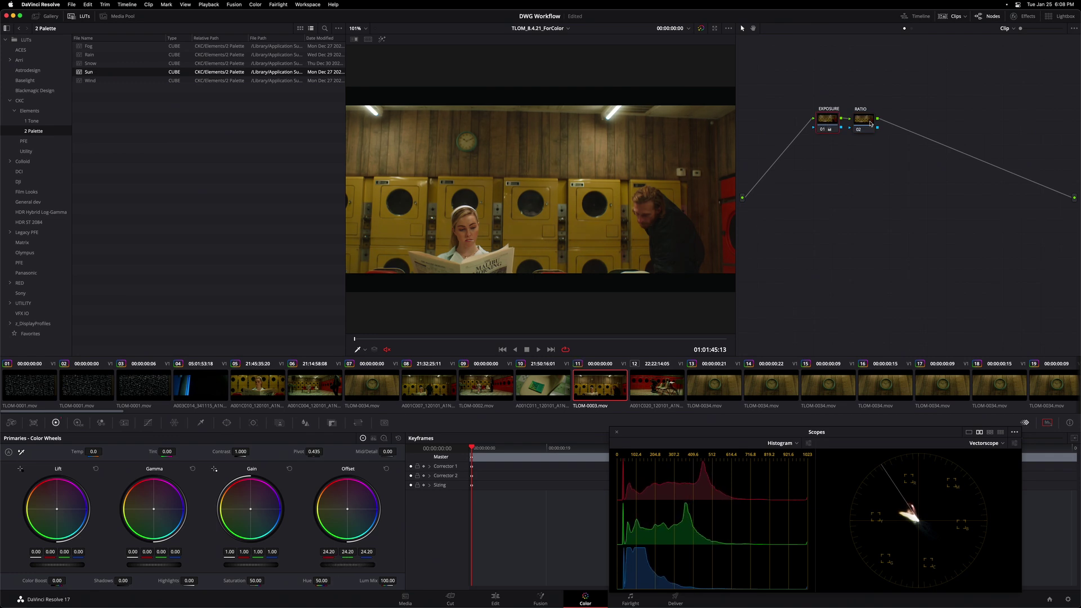
pyautogui.hotkey('shift', "'")
# - Lower clip 11's RATIO gain to 0.99
pyautogui.moveTo(259, 565); pyautogui.dragTo(254, 564)
pyautogui.moveTo(860, 128); pyautogui.dragTo(870, 126)
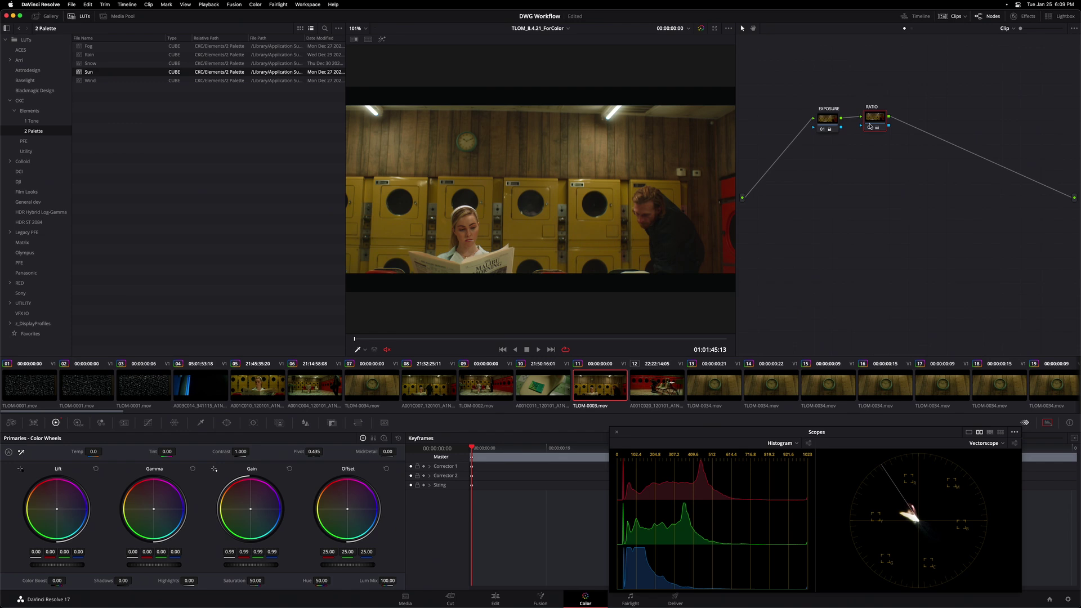
# - Set clip 12's EXPOSURE offset to 24.15 and clip 13's RATIO gain to 0.99
pyautogui.click(653, 385)
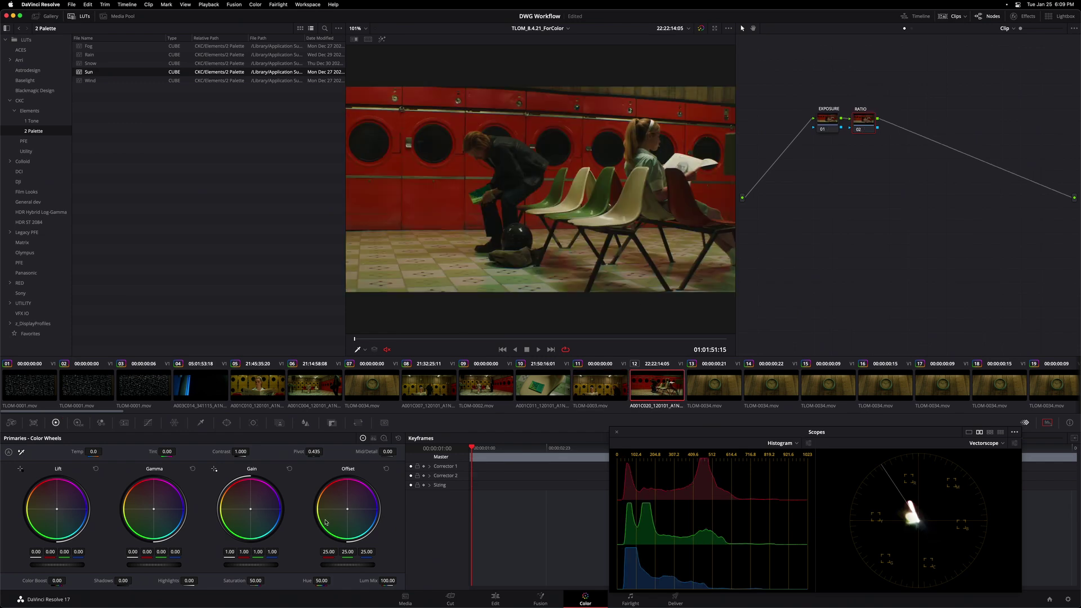
pyautogui.moveTo(347, 565); pyautogui.dragTo(336, 565)
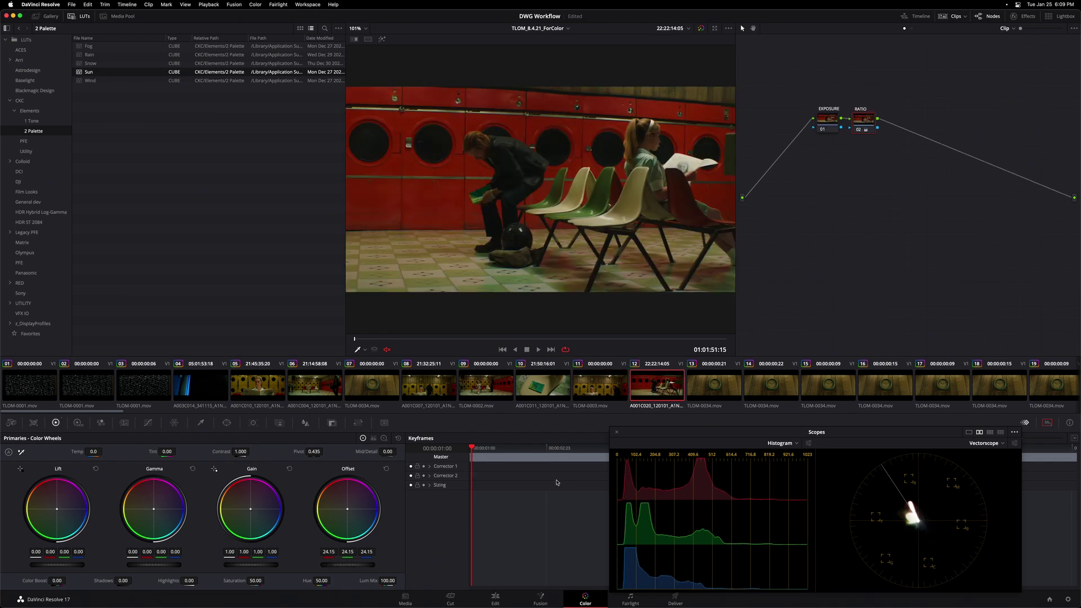
pyautogui.click(704, 399)
pyautogui.moveTo(250, 565); pyautogui.dragTo(248, 564)
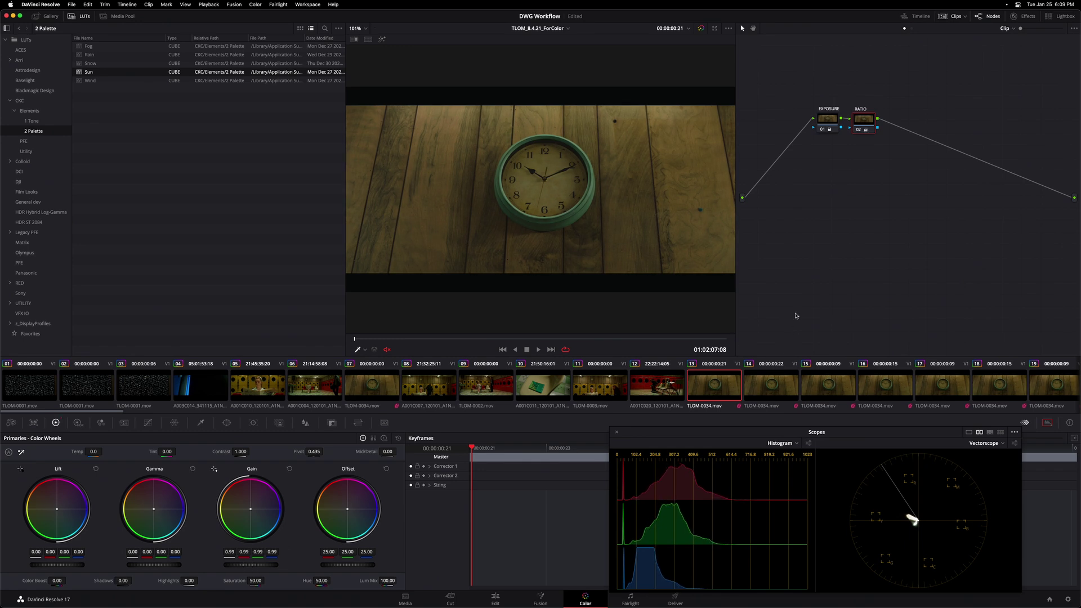